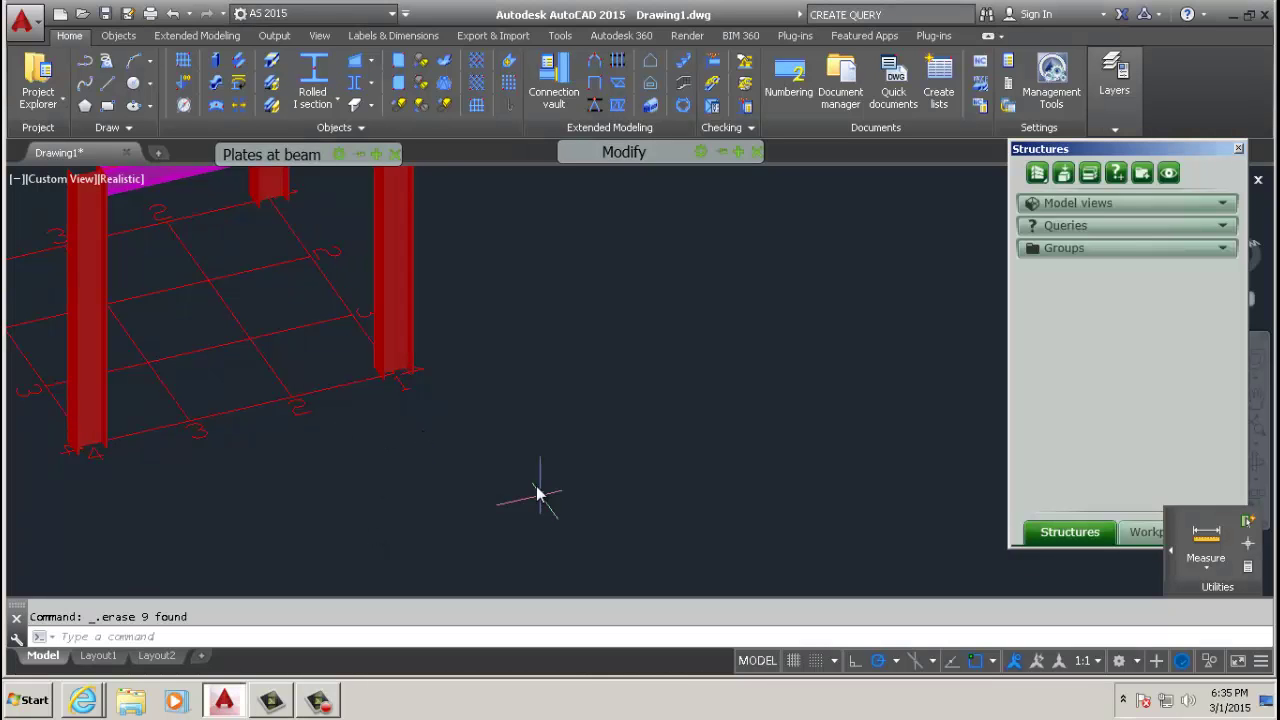
# Add a base plate connection to the column at grid corner 1 and accept its default properties.
pyautogui.scroll(-2, 500, 443)
pyautogui.moveTo(282, 148)
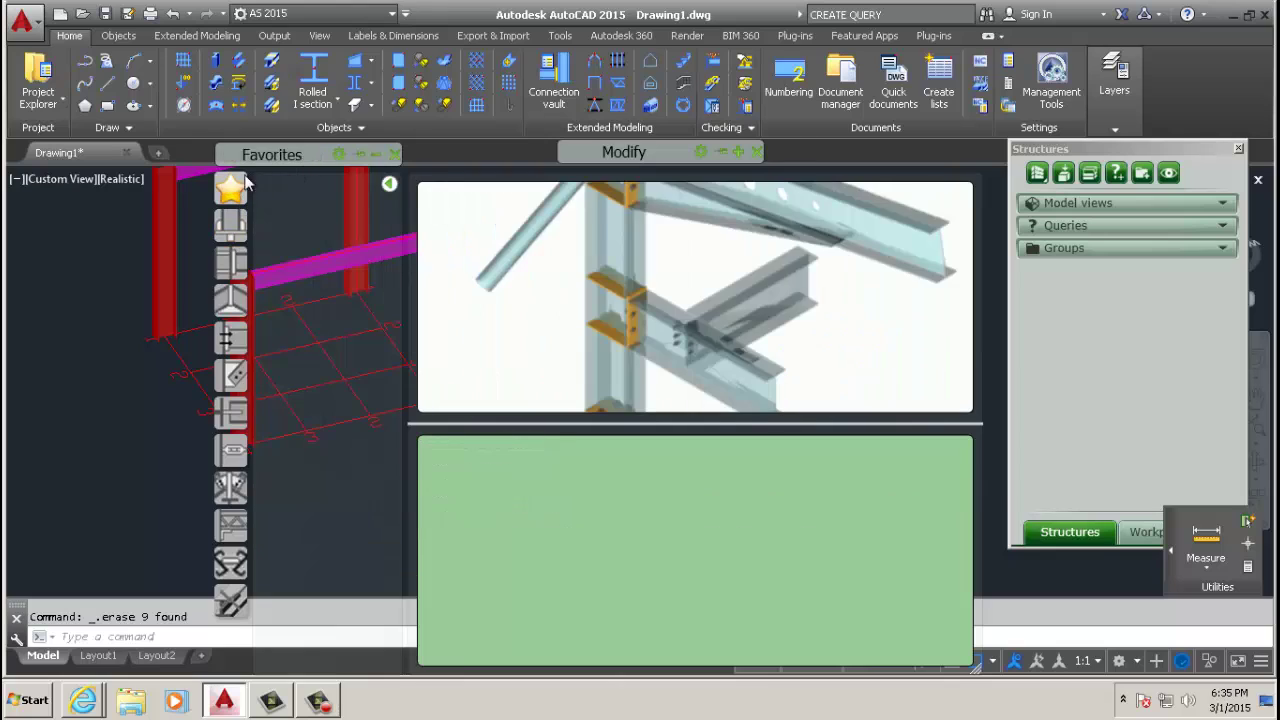
pyautogui.moveTo(237, 230)
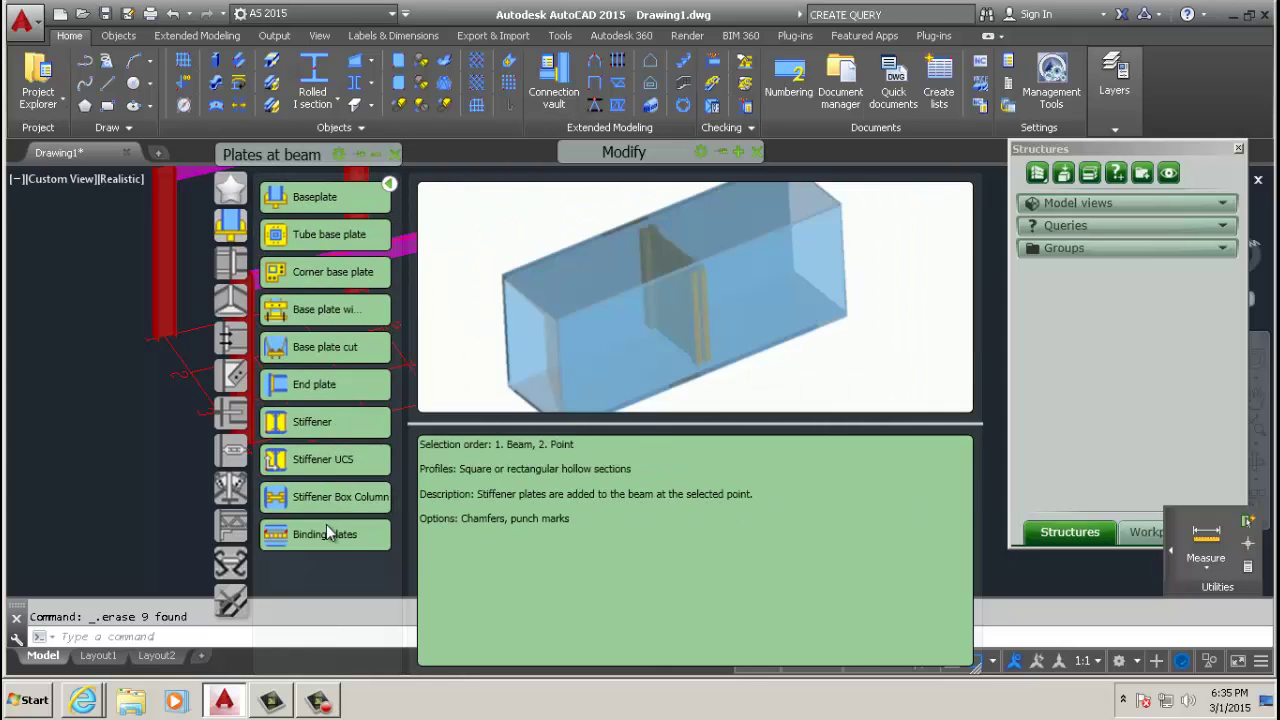
pyautogui.click(322, 199)
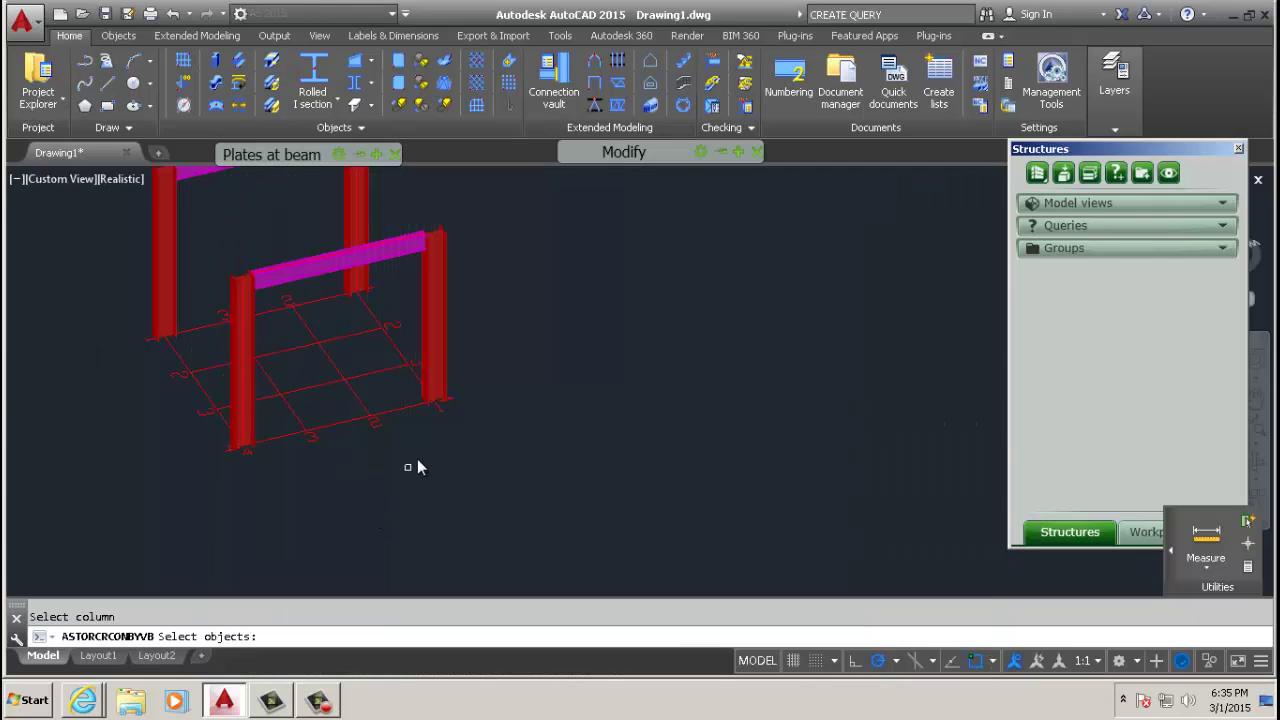
pyautogui.scroll(4, 430, 410)
pyautogui.click(443, 393)
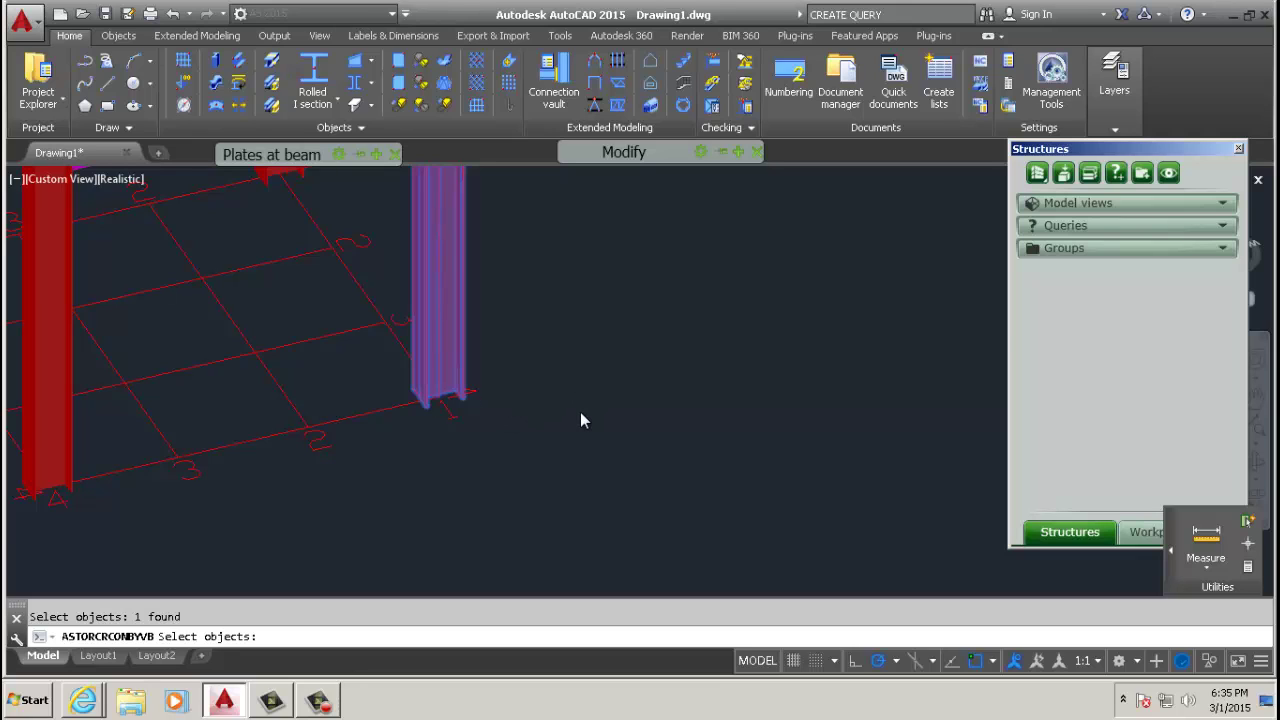
pyautogui.press('Return')
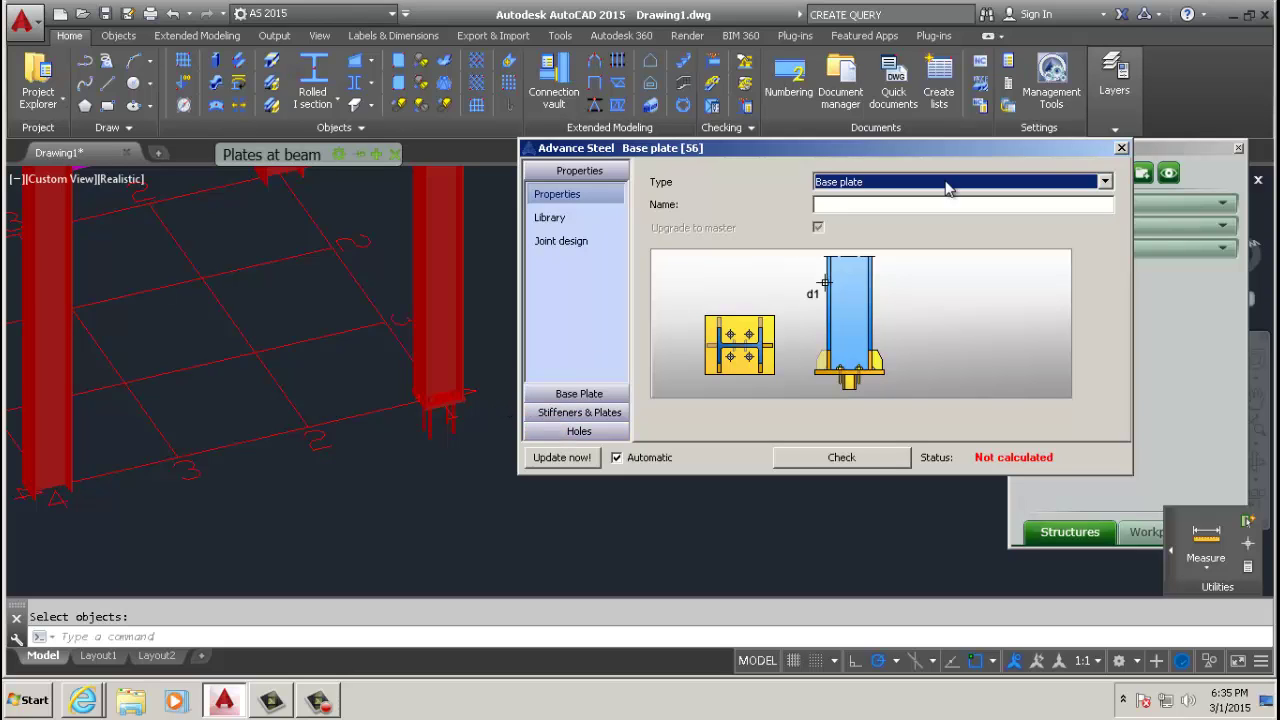
pyautogui.click(1121, 147)
# Move the new base plate to the BASEPLATE layer and clear the selection.
pyautogui.scroll(5, 445, 410)
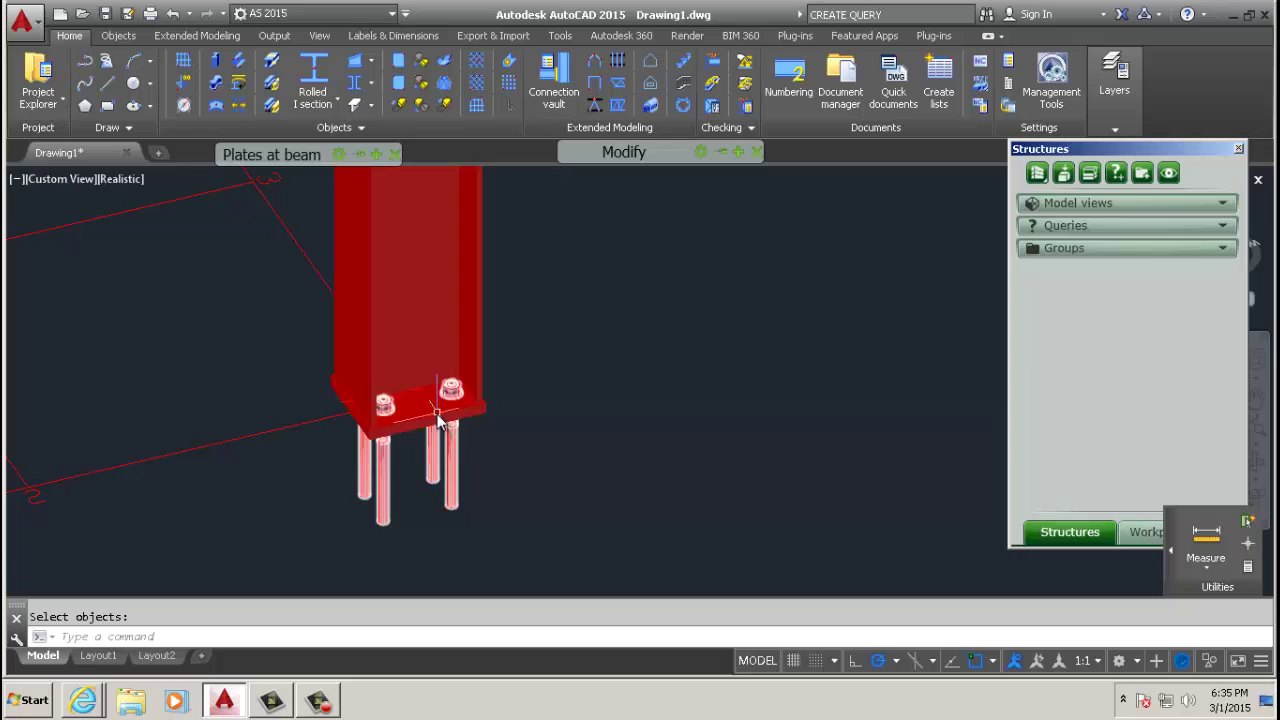
pyautogui.click(437, 418)
pyautogui.click(1115, 85)
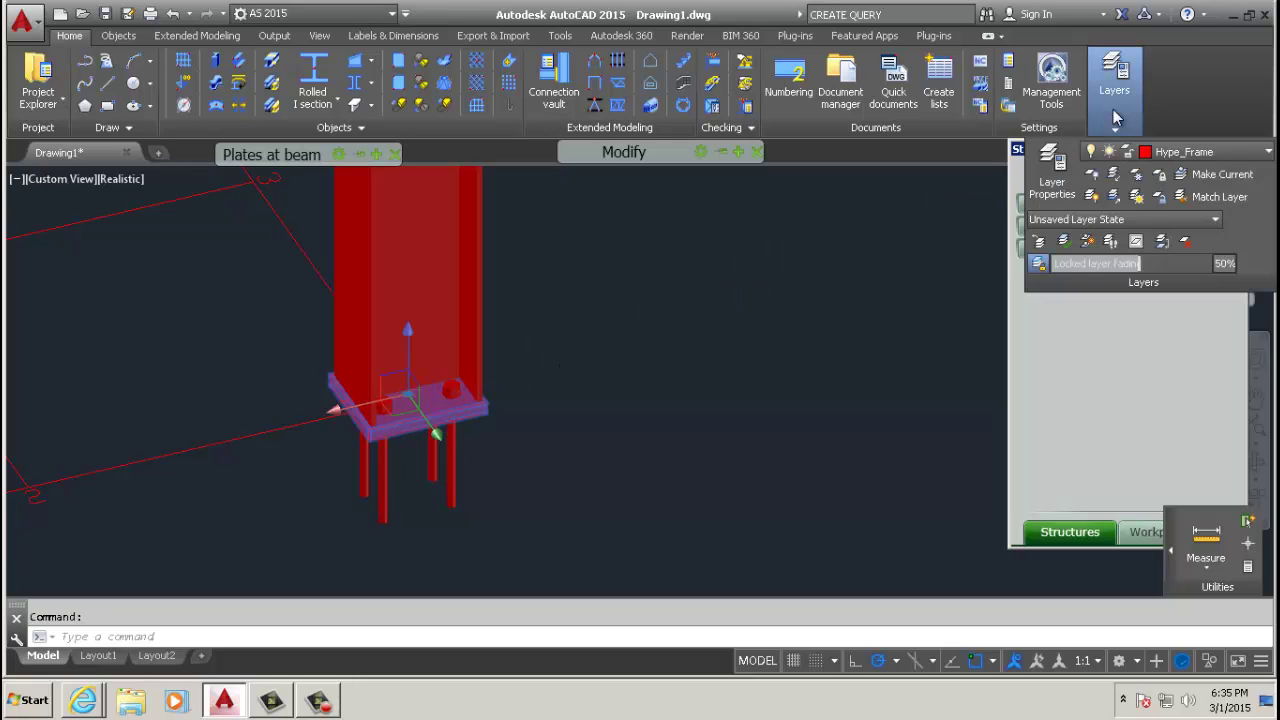
pyautogui.click(1200, 151)
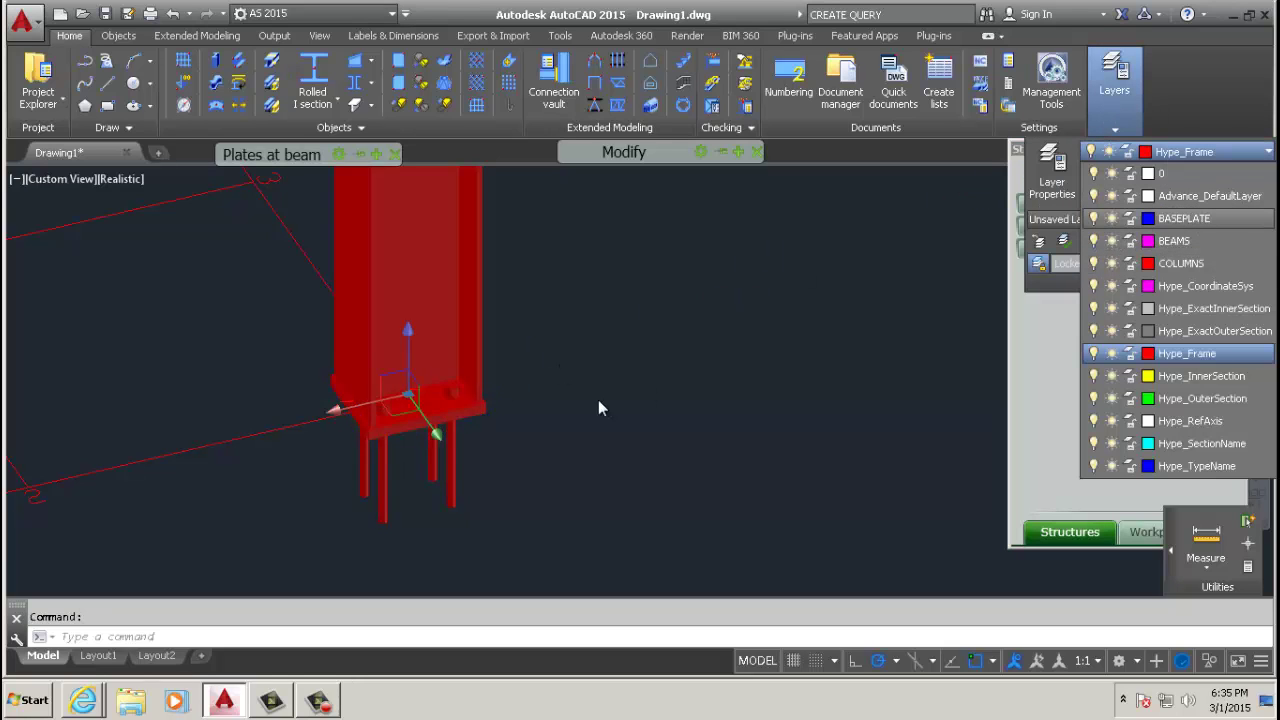
pyautogui.press('Return')
pyautogui.press('Escape')
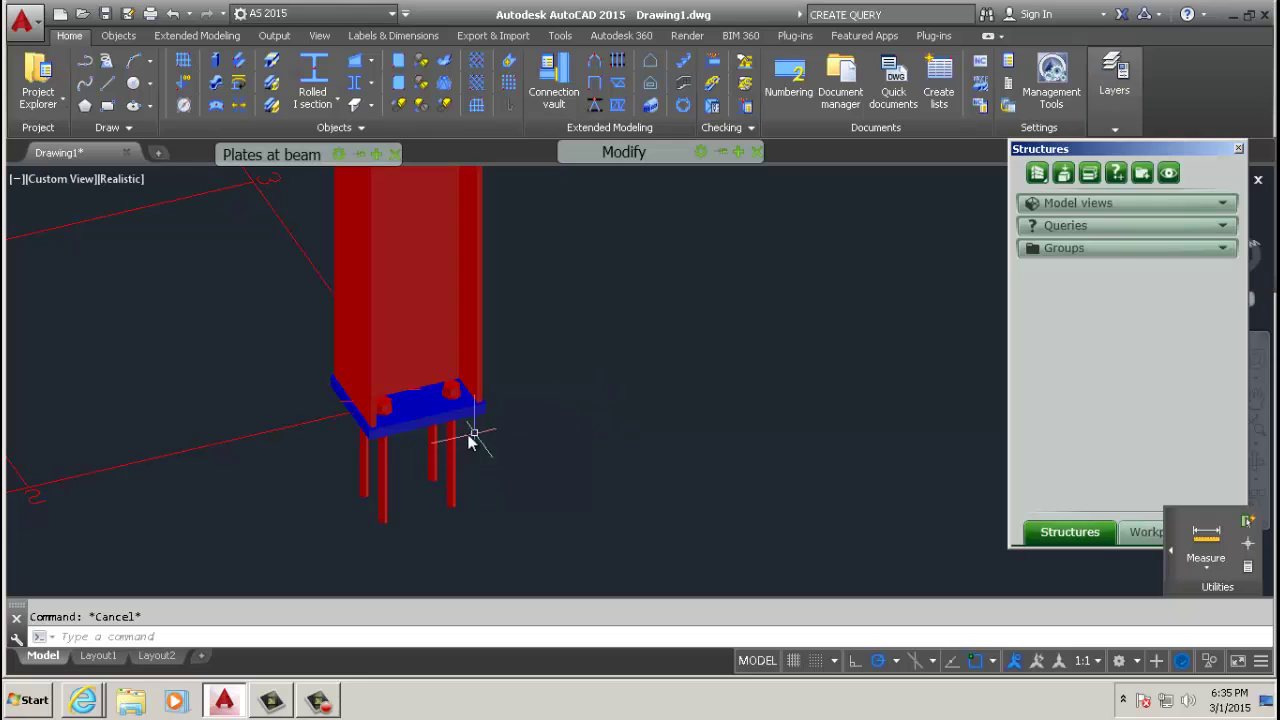
# Inspect the base plate's Advance Properties for its shape and material, leaving them as they are.
pyautogui.moveTo(473, 438); pyautogui.dragTo(389, 346, button='middle')
pyautogui.click(400, 376)
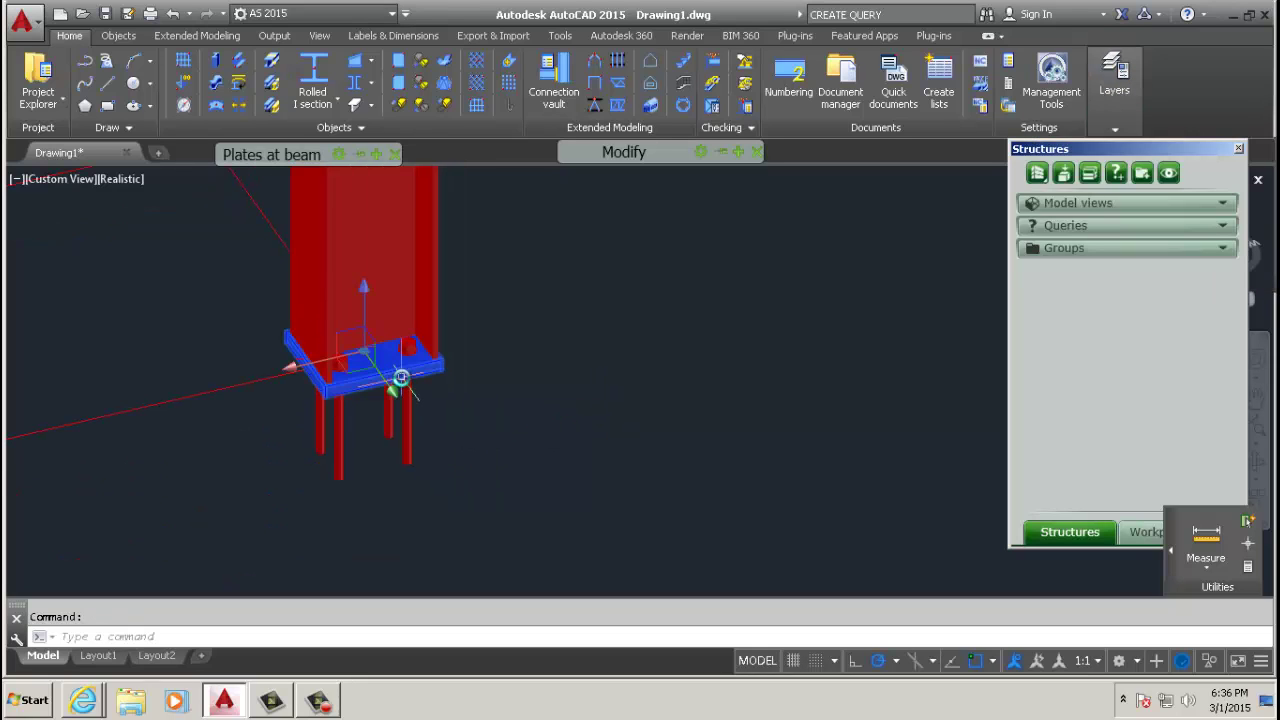
pyautogui.rightClick(624, 340)
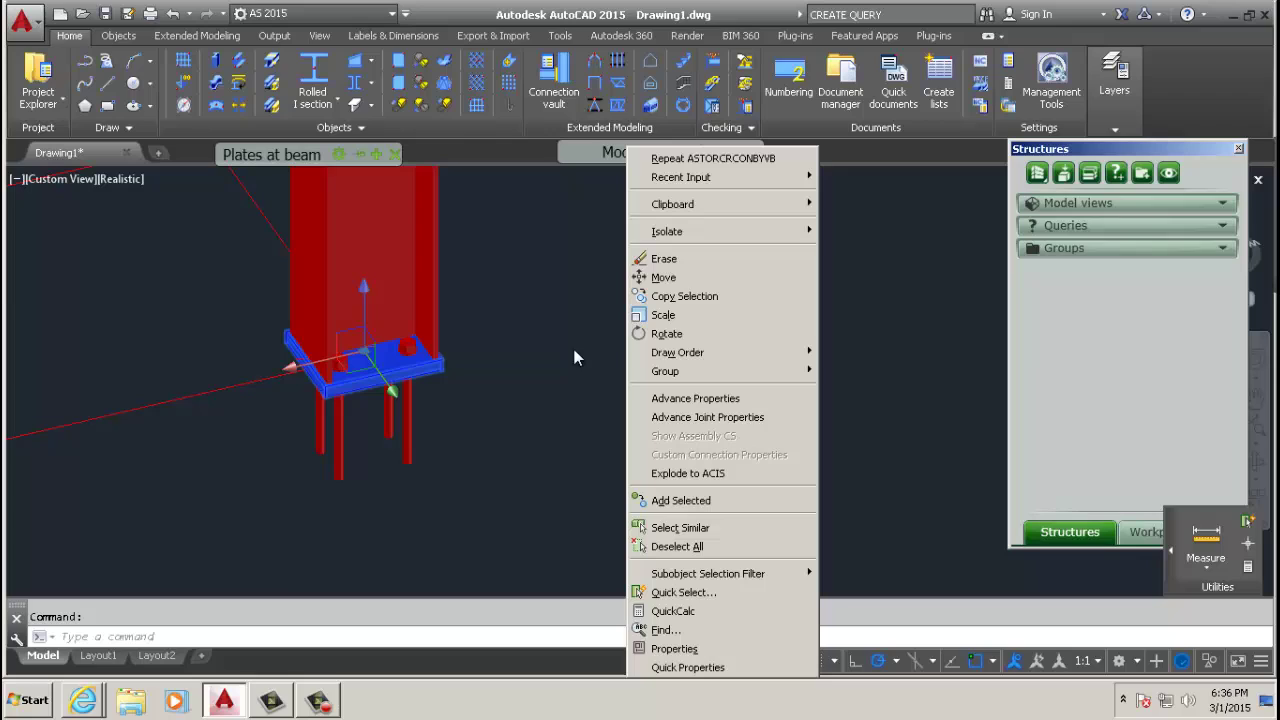
pyautogui.click(716, 400)
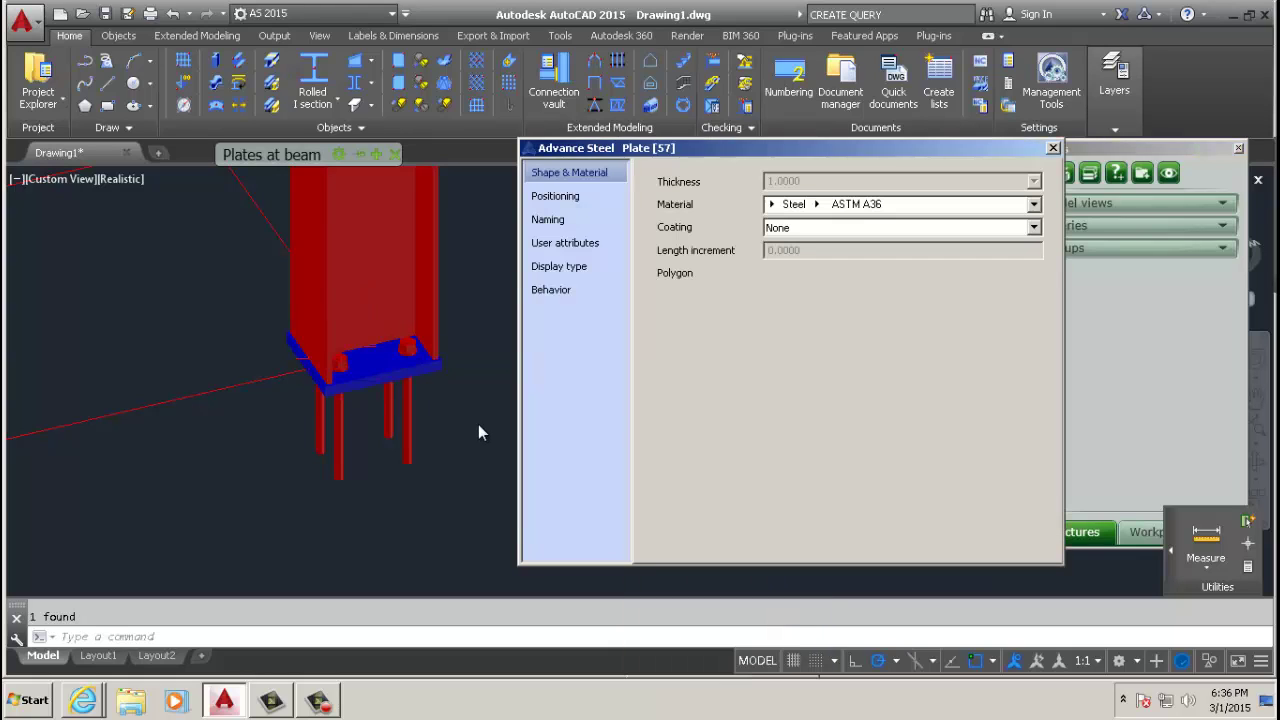
pyautogui.click(1053, 148)
# Open the Advance Joint Properties of the base plate connection.
pyautogui.click(358, 396)
pyautogui.rightClick(539, 386)
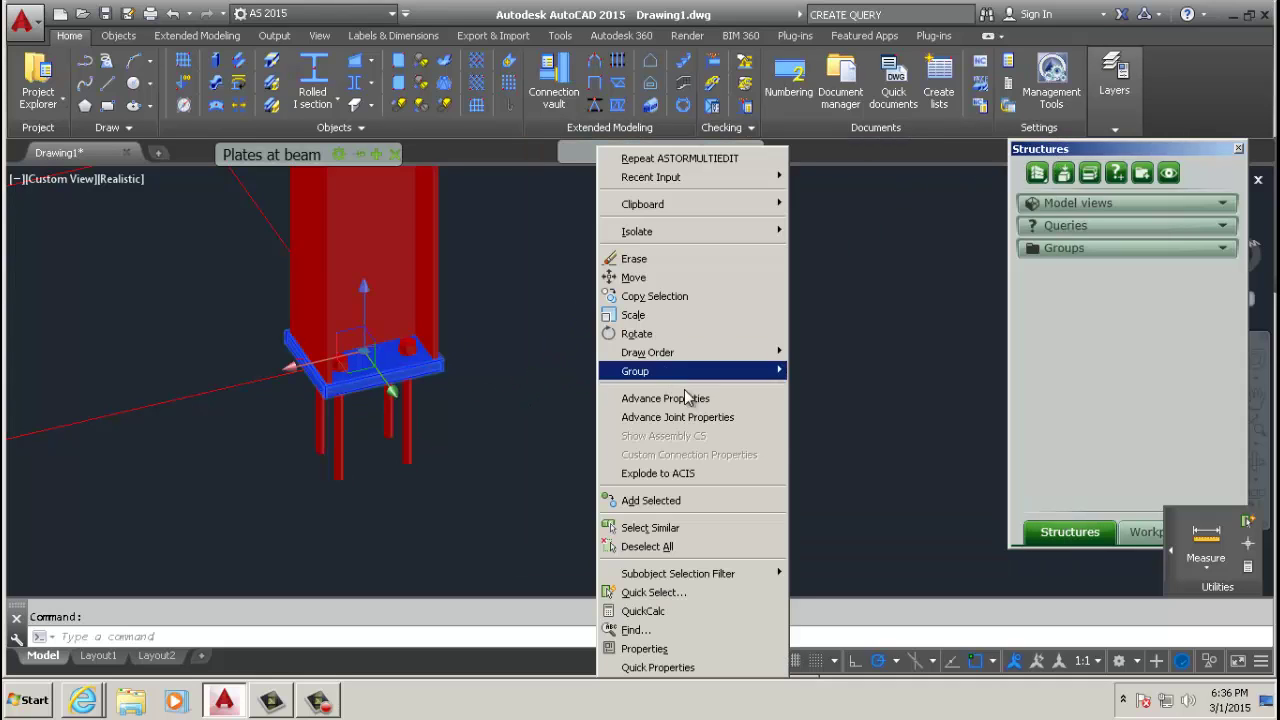
pyautogui.click(664, 424)
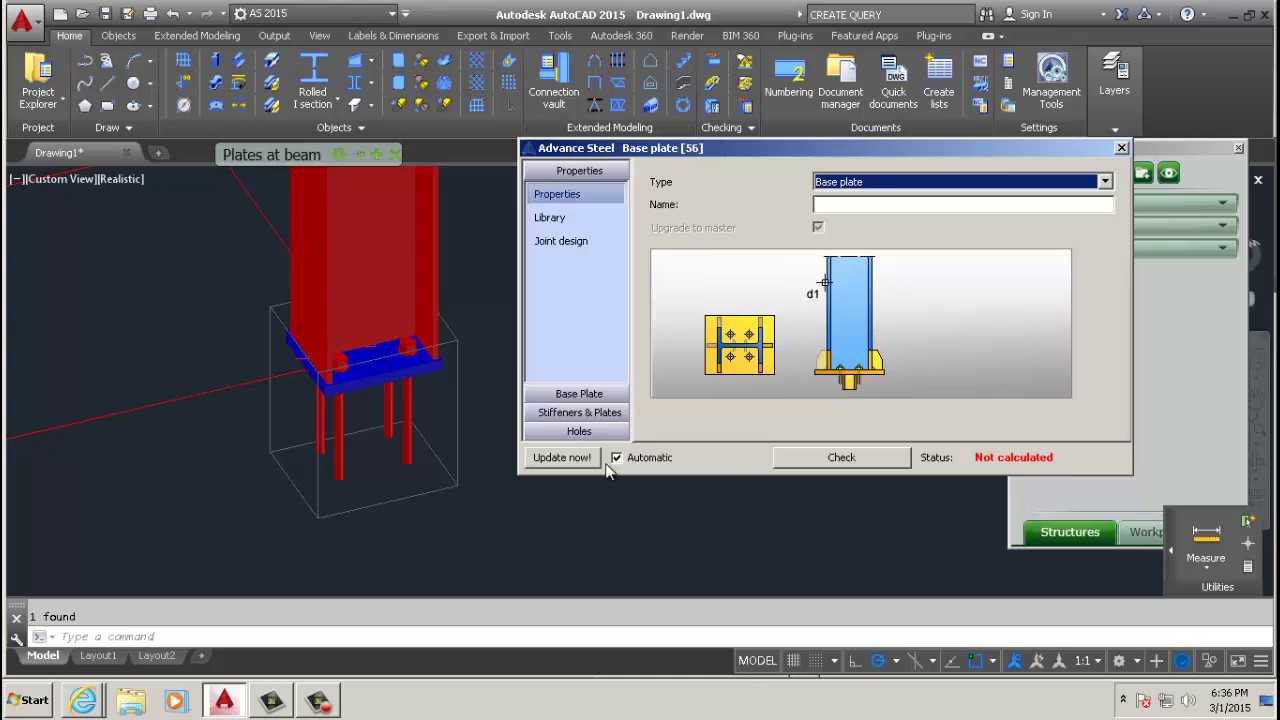
# Try enabling galvanizing holes in the base plate connection.
pyautogui.click(595, 430)
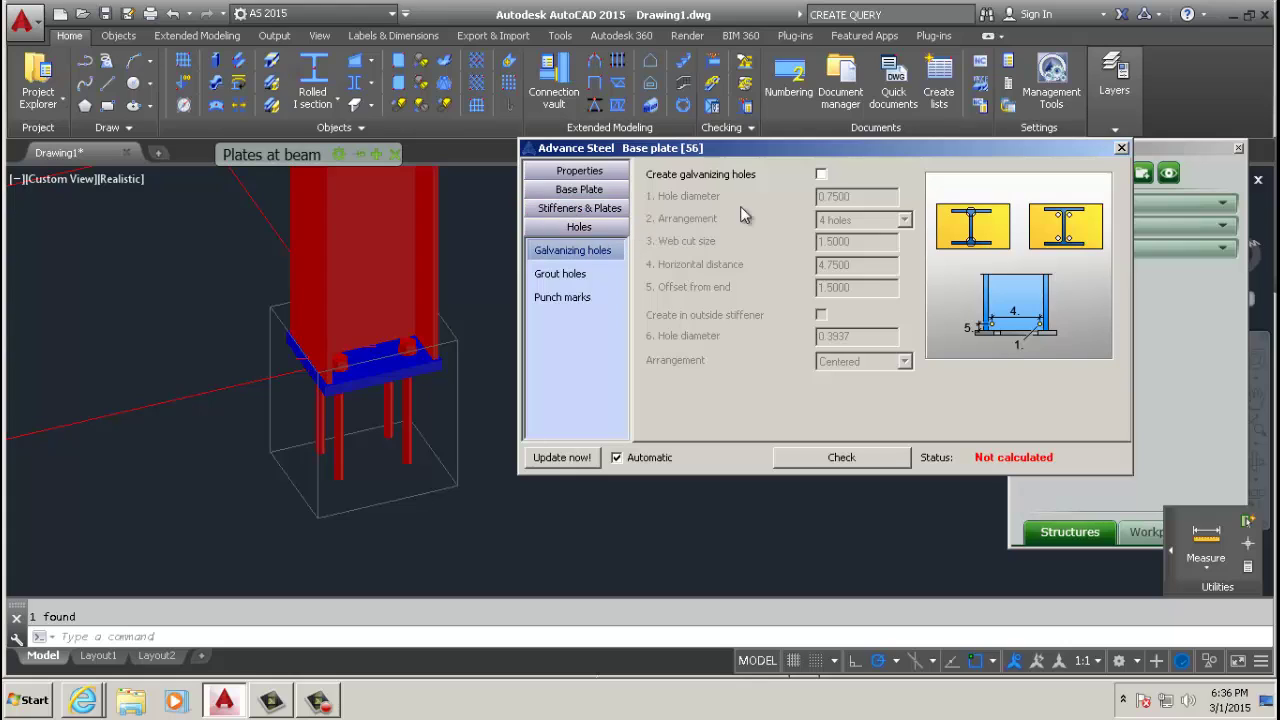
pyautogui.click(821, 177)
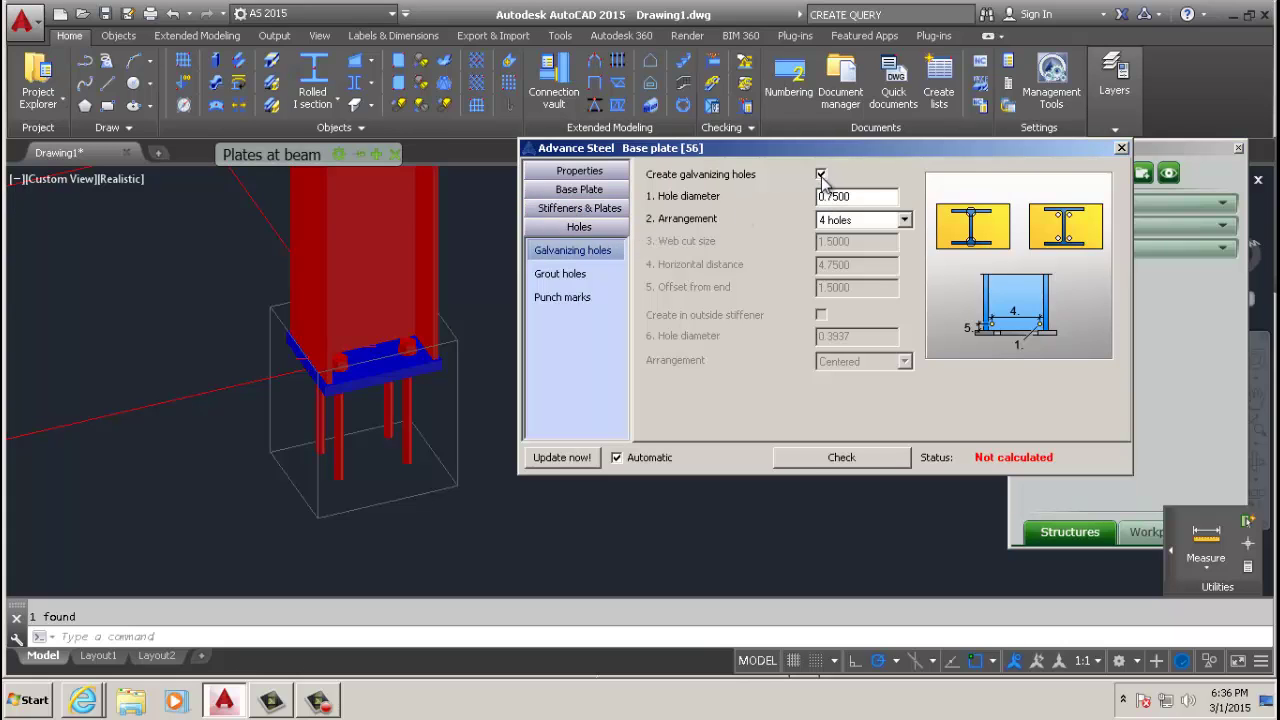
pyautogui.click(821, 176)
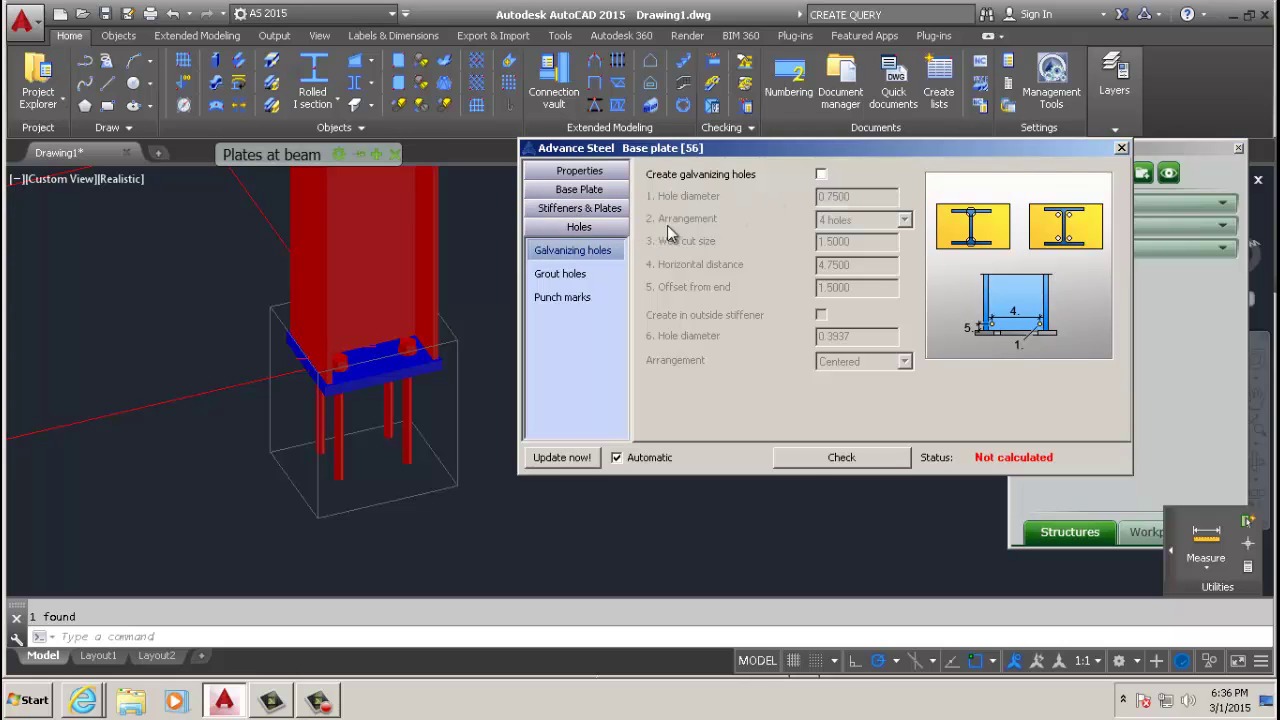
# Create a leveling plate under the base plate and set projections 1 through 4 to 1 each.
pyautogui.click(605, 208)
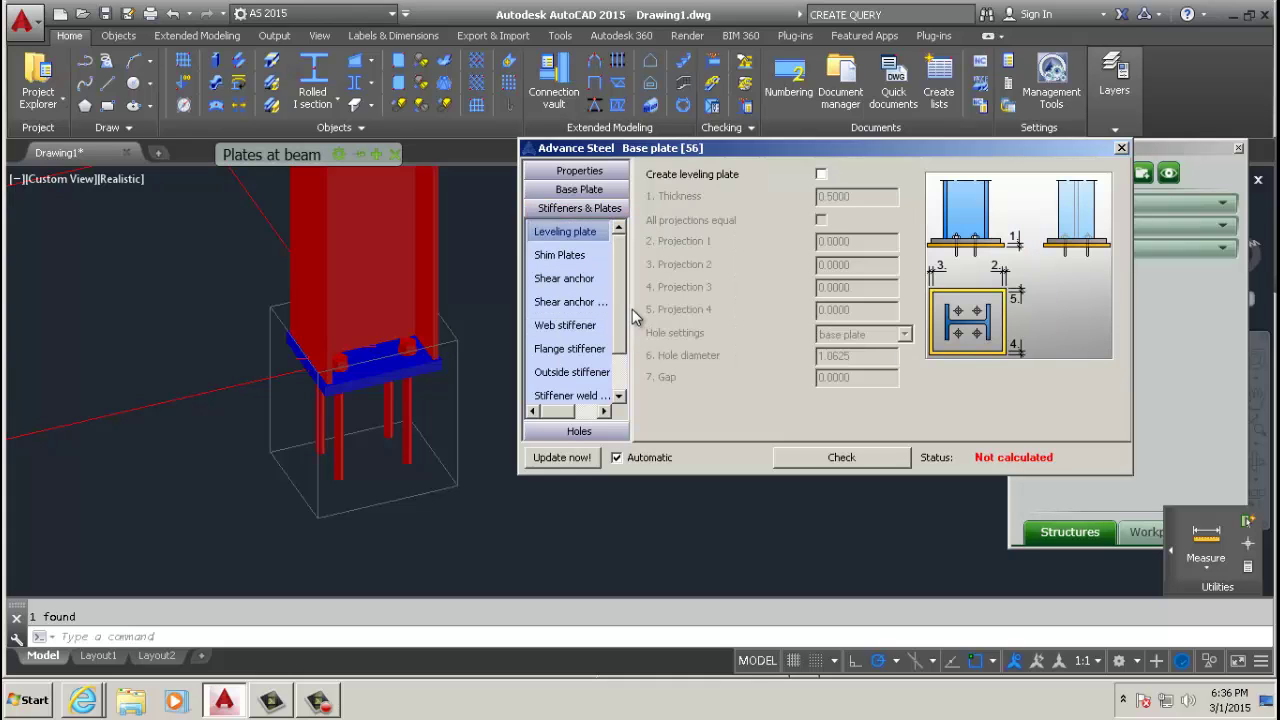
pyautogui.moveTo(622, 300)
pyautogui.mouseDown()
pyautogui.moveTo(627, 352)
pyautogui.moveTo(630, 298)
pyautogui.mouseUp()
pyautogui.click(821, 176)
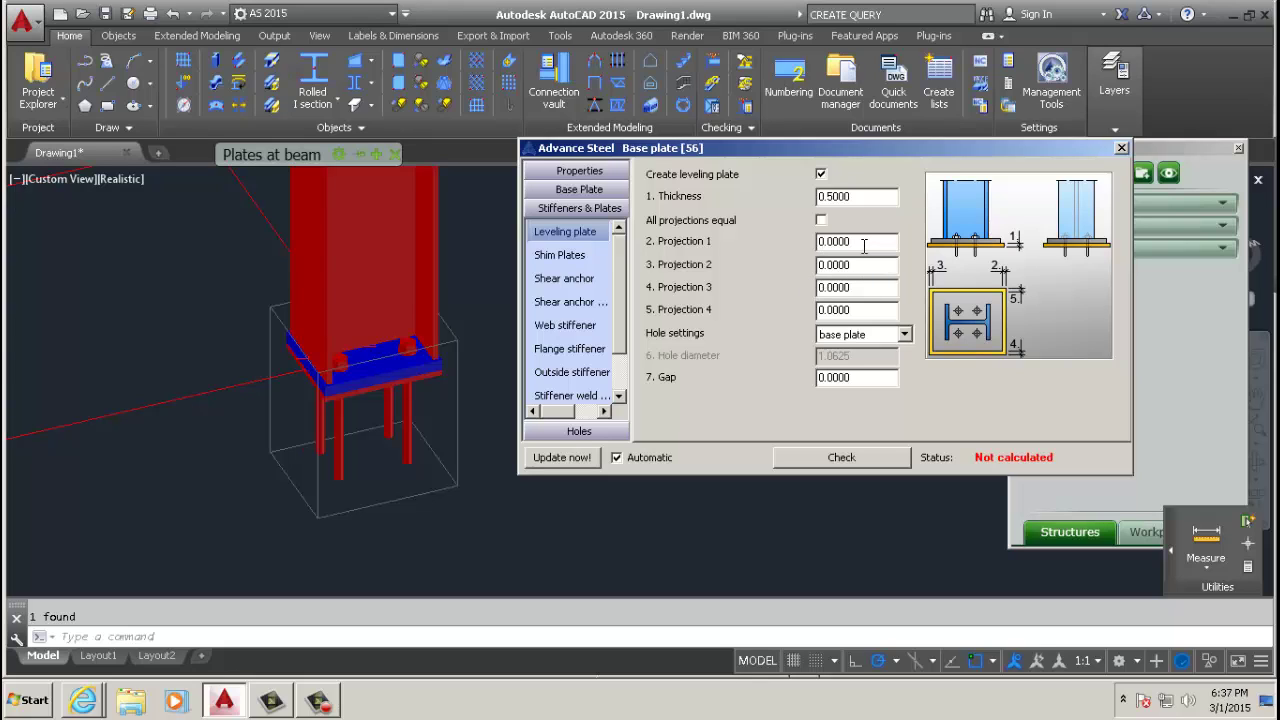
pyautogui.doubleClick(868, 242)
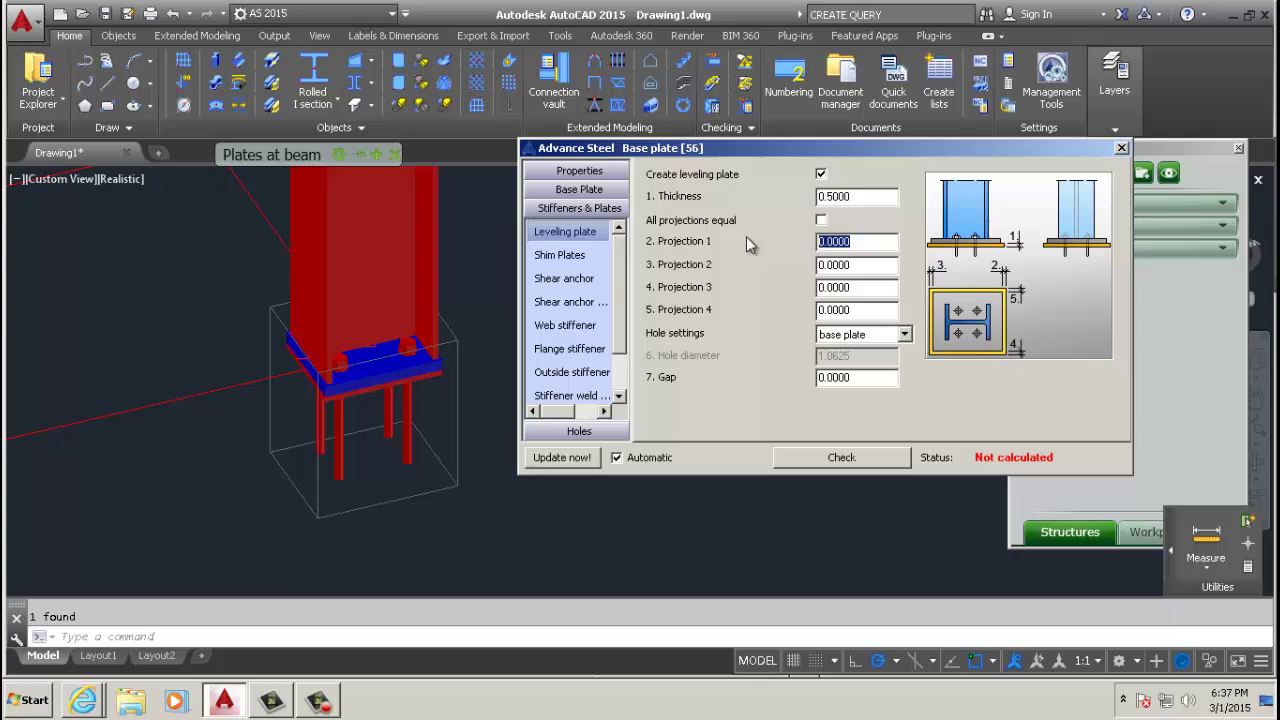
pyautogui.write('1')
pyautogui.doubleClick(875, 266)
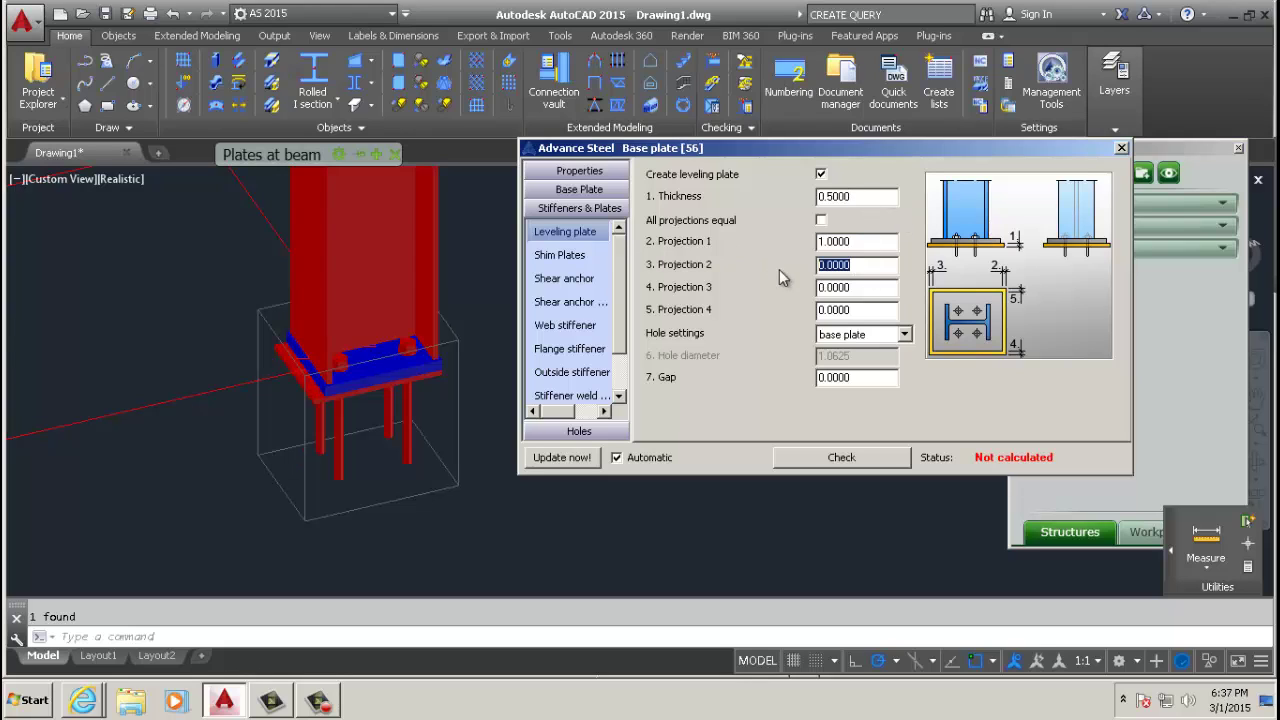
pyautogui.write('1')
pyautogui.doubleClick(860, 288)
pyautogui.write('1')
pyautogui.doubleClick(873, 311)
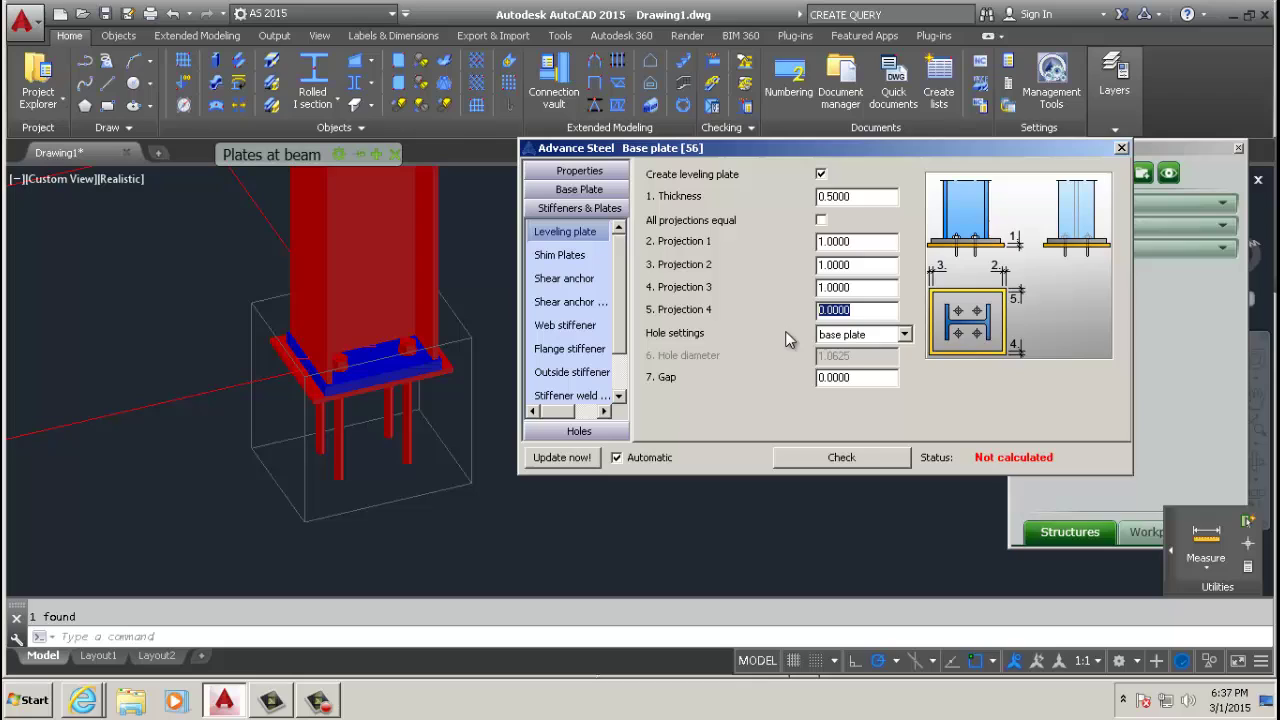
pyautogui.write('1')
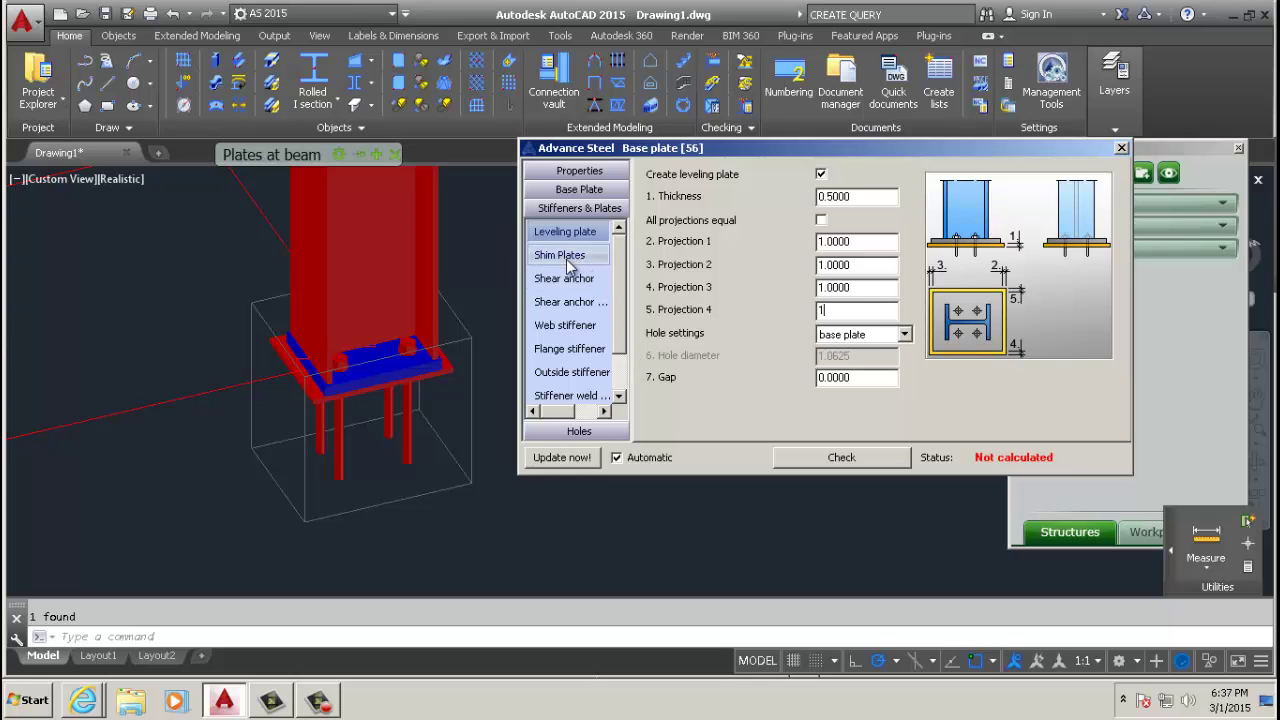
# Look at the shim plate and shear anchor settings and remove the leveling plate from the connection.
pyautogui.click(567, 262)
pyautogui.click(564, 278)
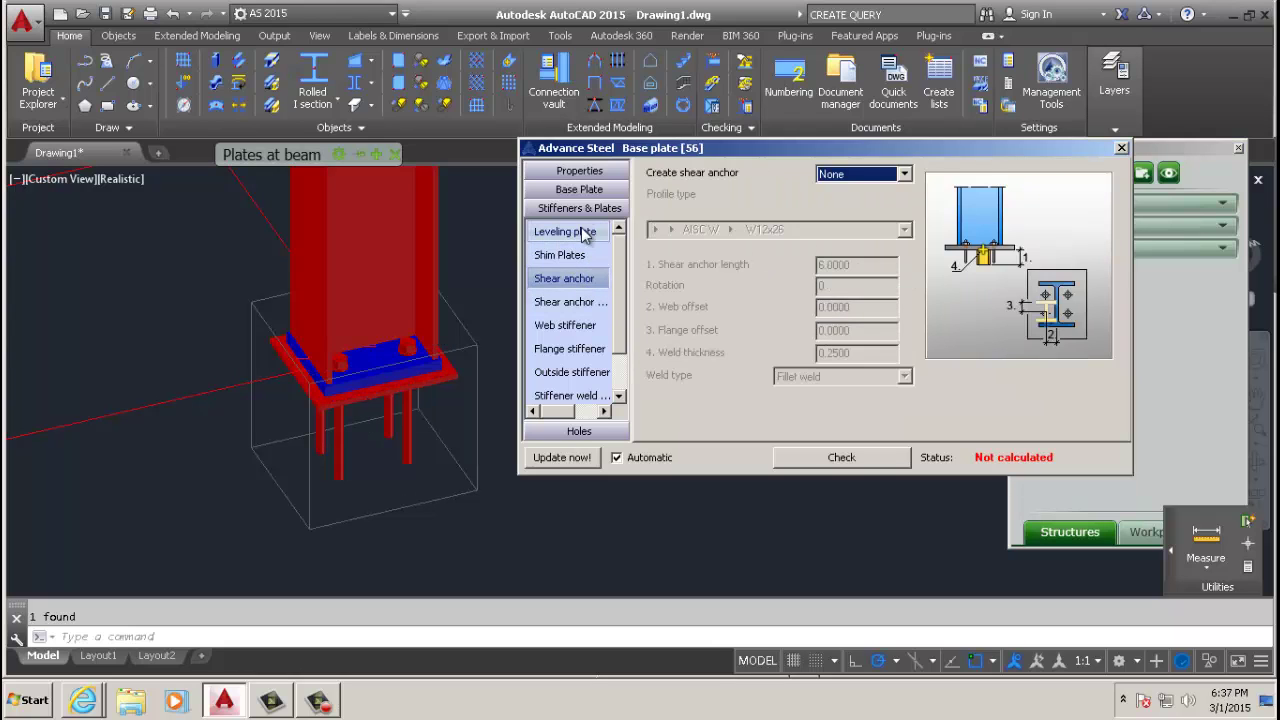
pyautogui.click(565, 231)
pyautogui.click(821, 174)
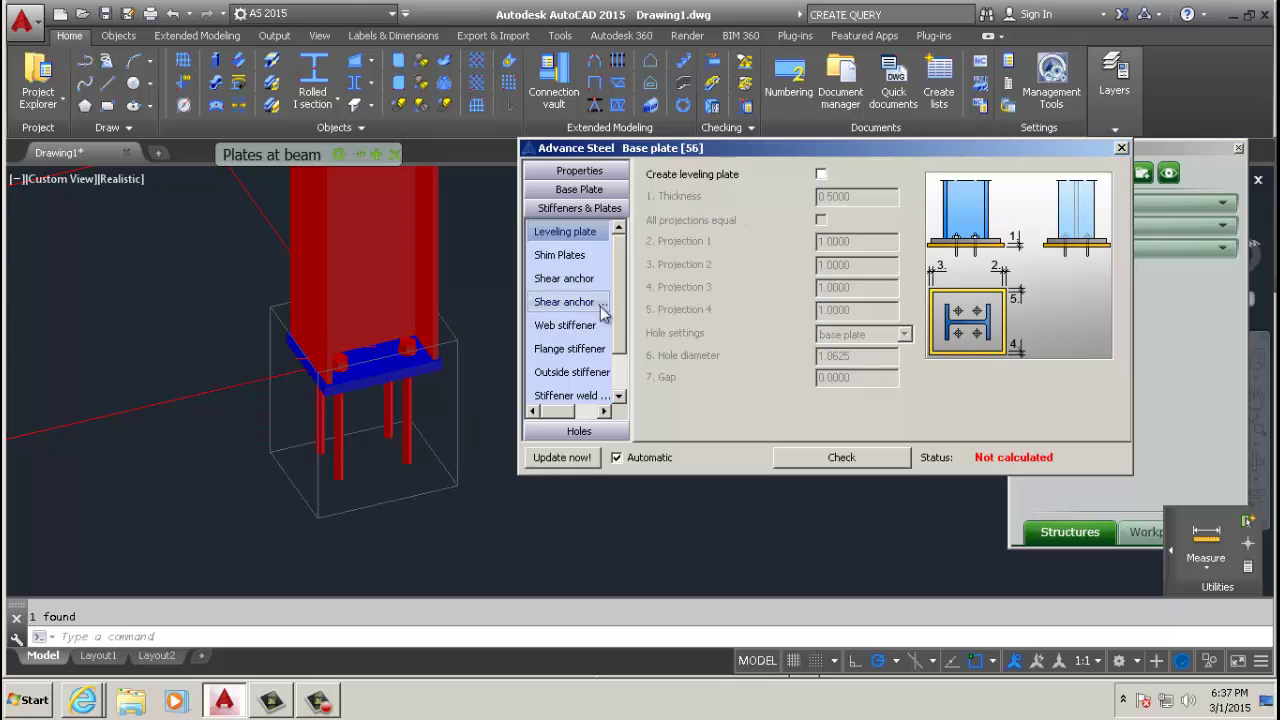
# Examine the shear anchor, web, flange, outside and middle stiffener settings, including the stiffener welds.
pyautogui.scroll(-1, 620, 327)
pyautogui.click(572, 256)
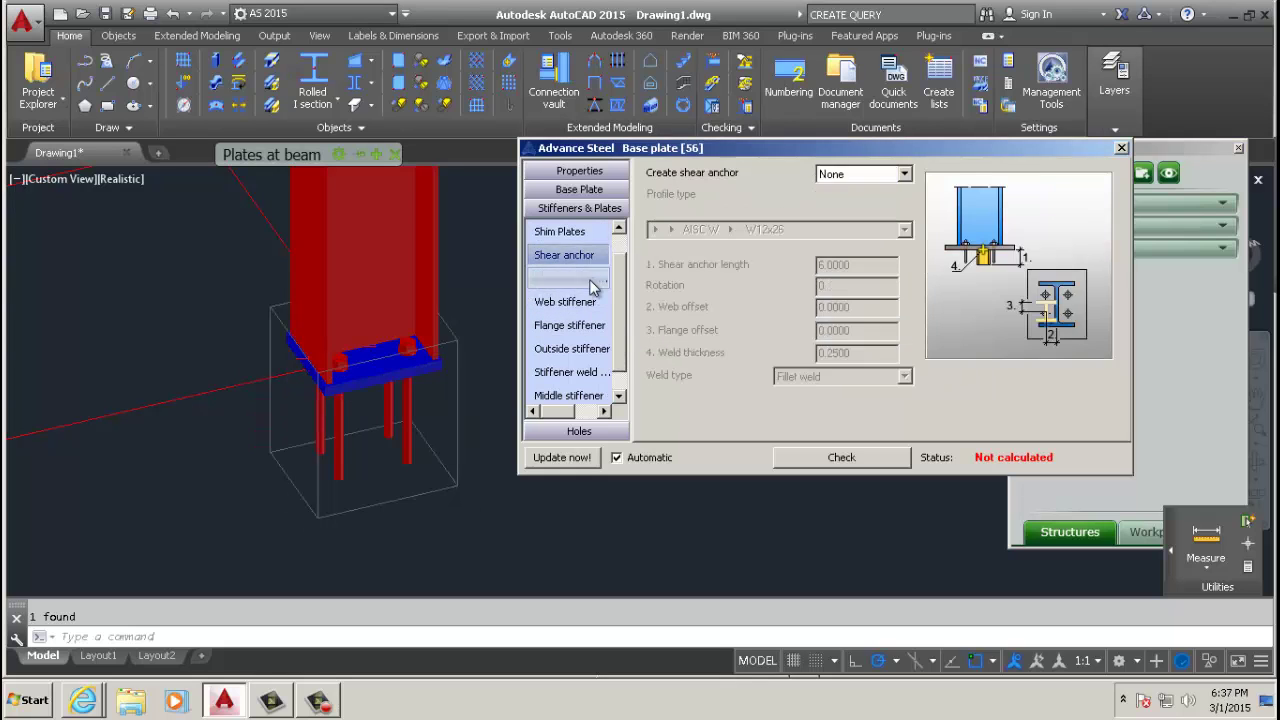
pyautogui.click(586, 303)
pyautogui.click(586, 325)
pyautogui.click(586, 348)
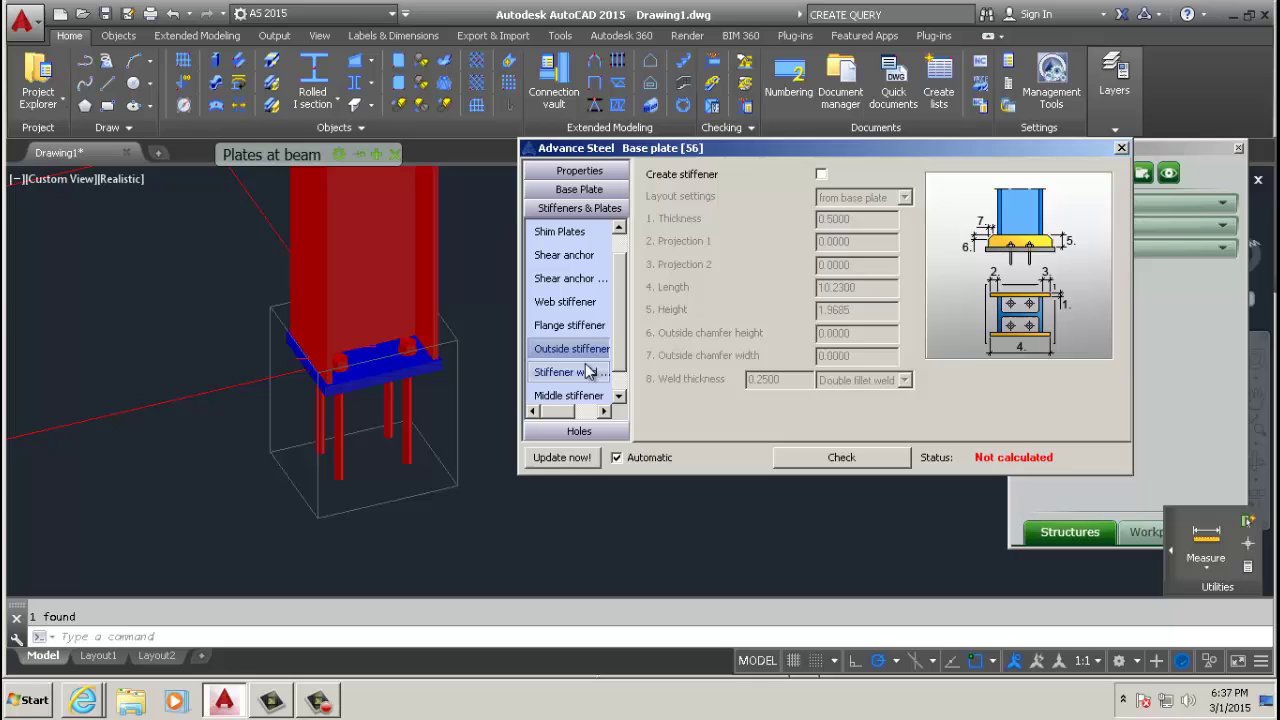
pyautogui.click(590, 372)
pyautogui.click(590, 395)
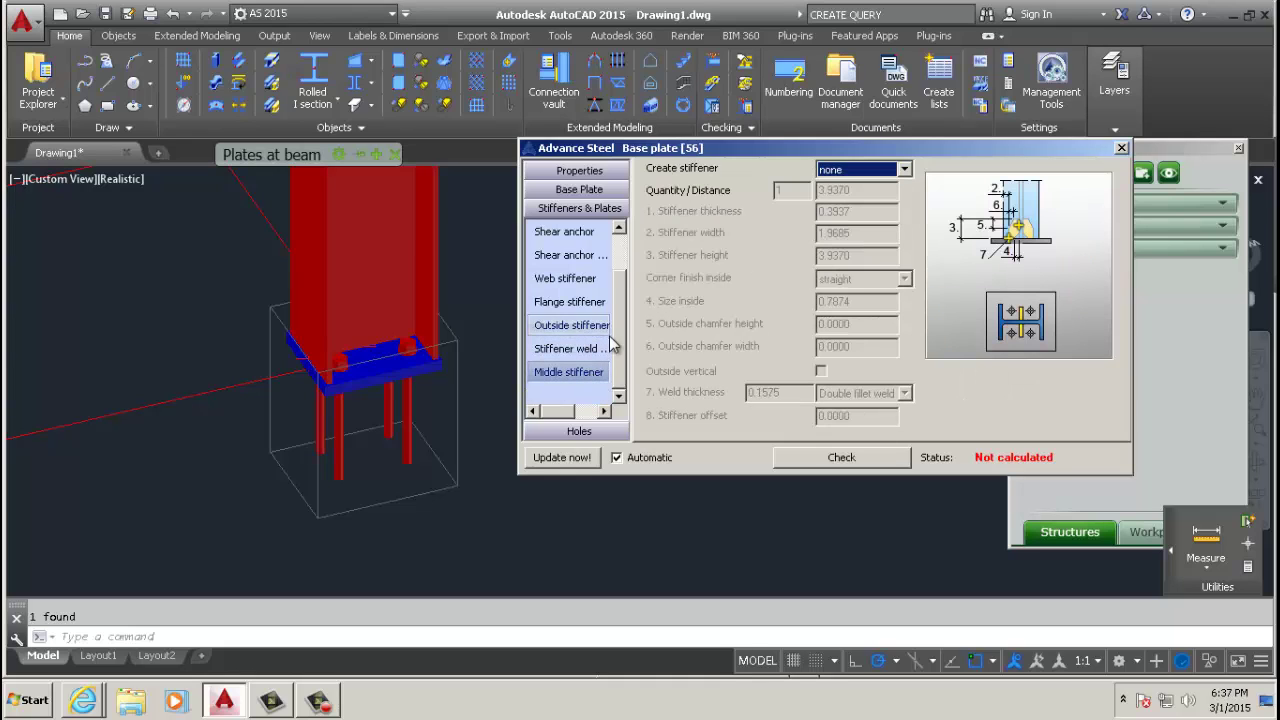
pyautogui.scroll(2, 615, 335)
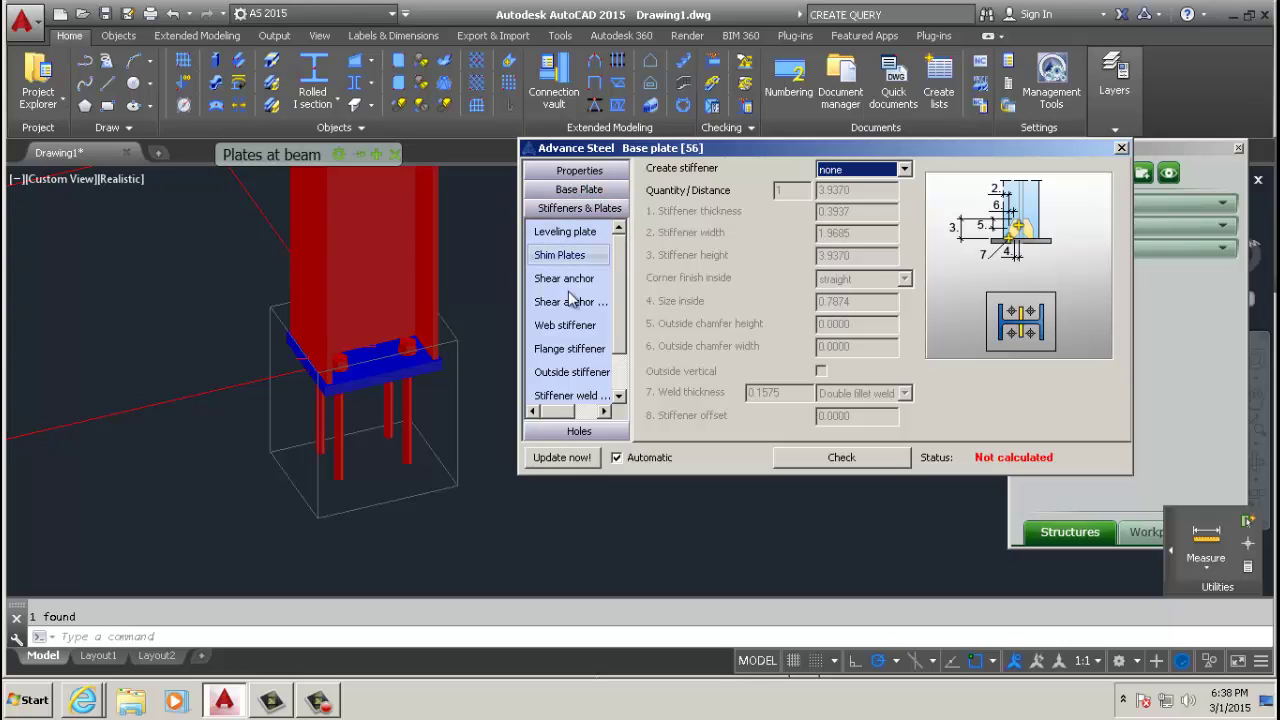
# Review the base plate layout settings and the available column shortening options.
pyautogui.click(583, 190)
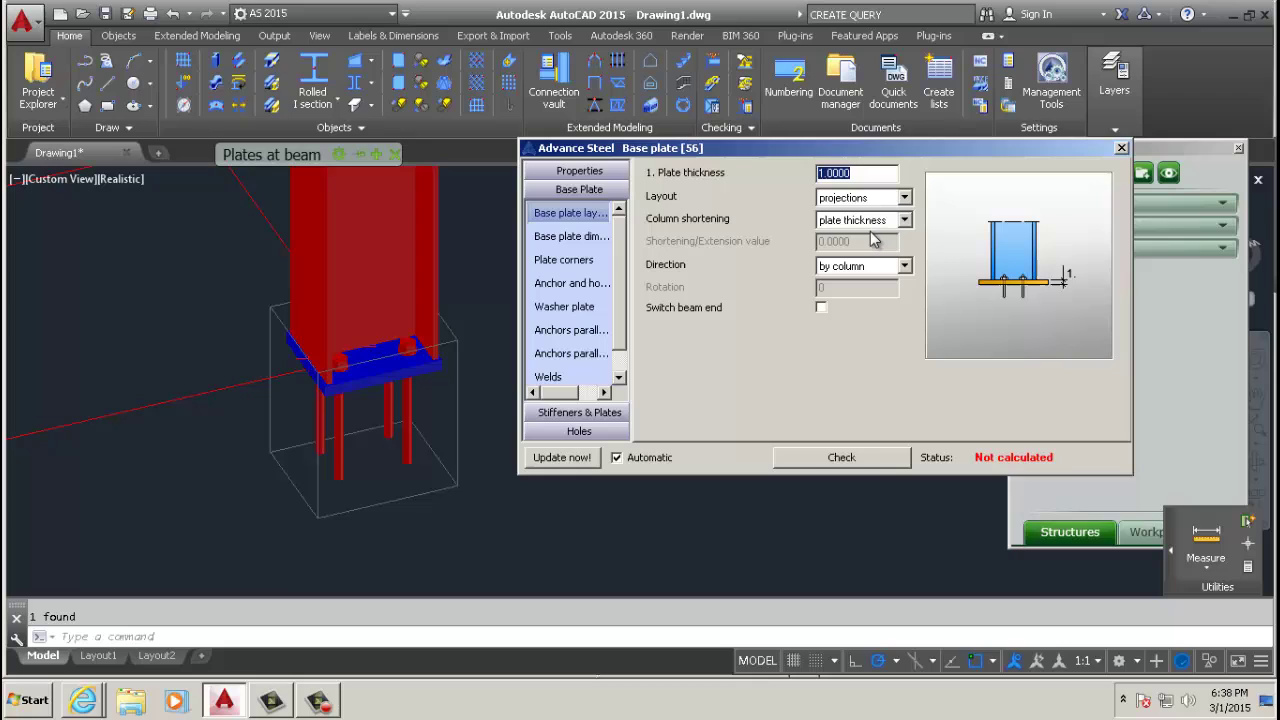
pyautogui.click(905, 221)
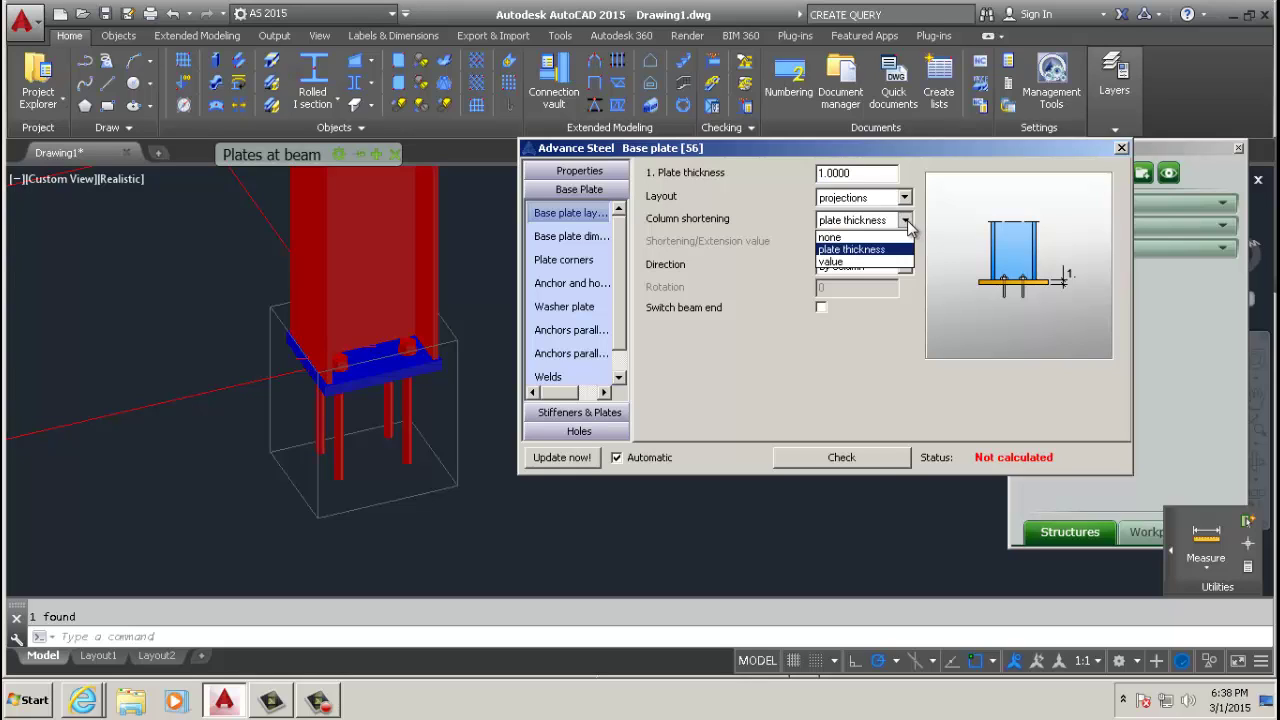
pyautogui.click(907, 222)
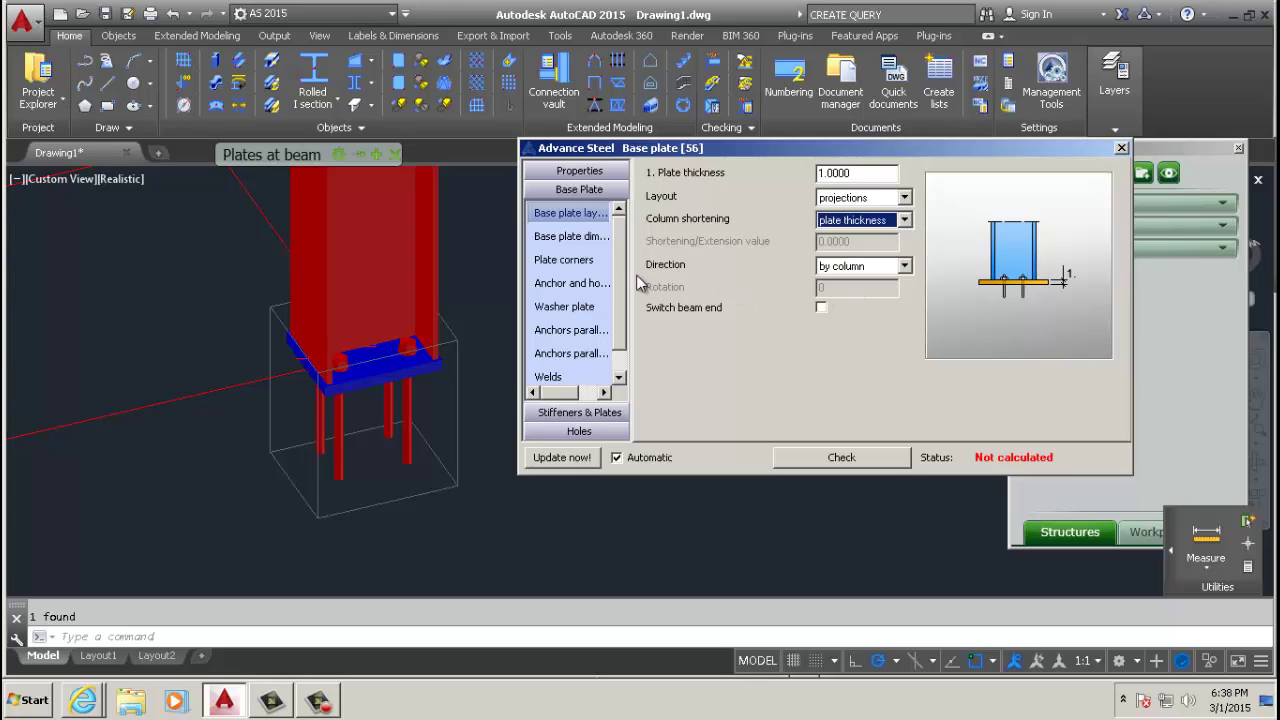
# Try allowing unequal projections in the base plate dimensions, restoring the equal-projections option.
pyautogui.click(586, 237)
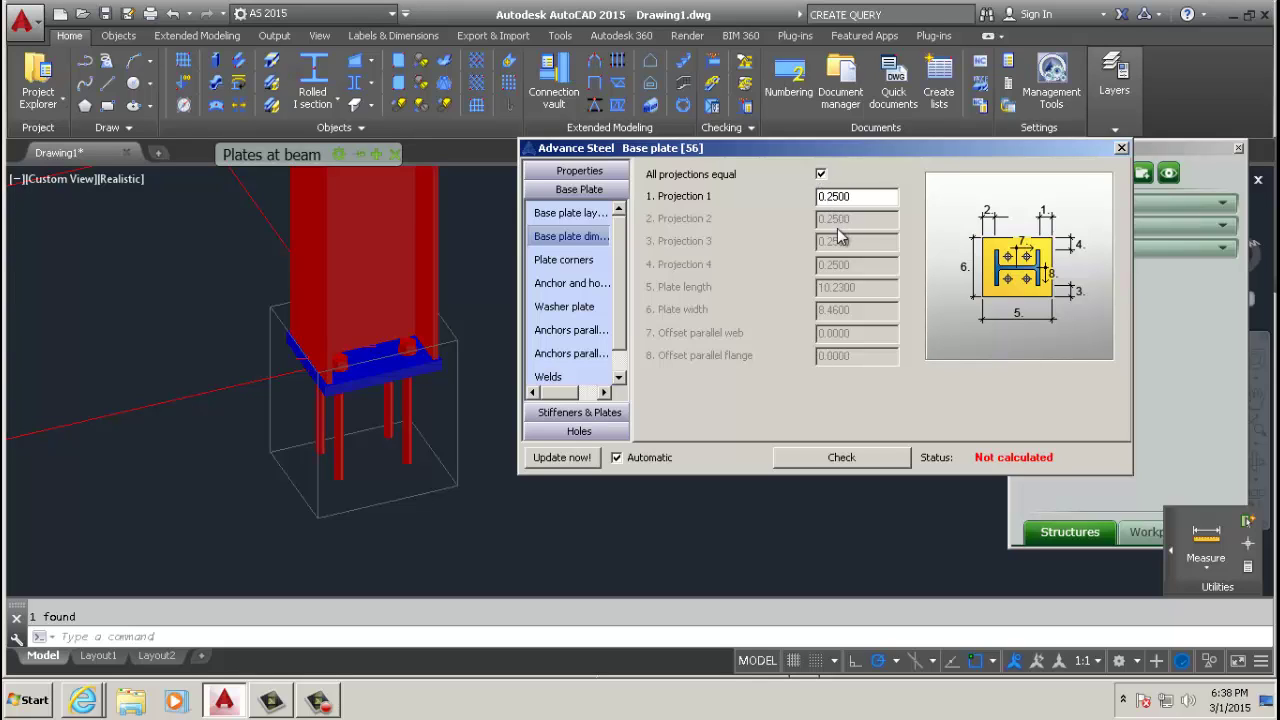
pyautogui.click(821, 174)
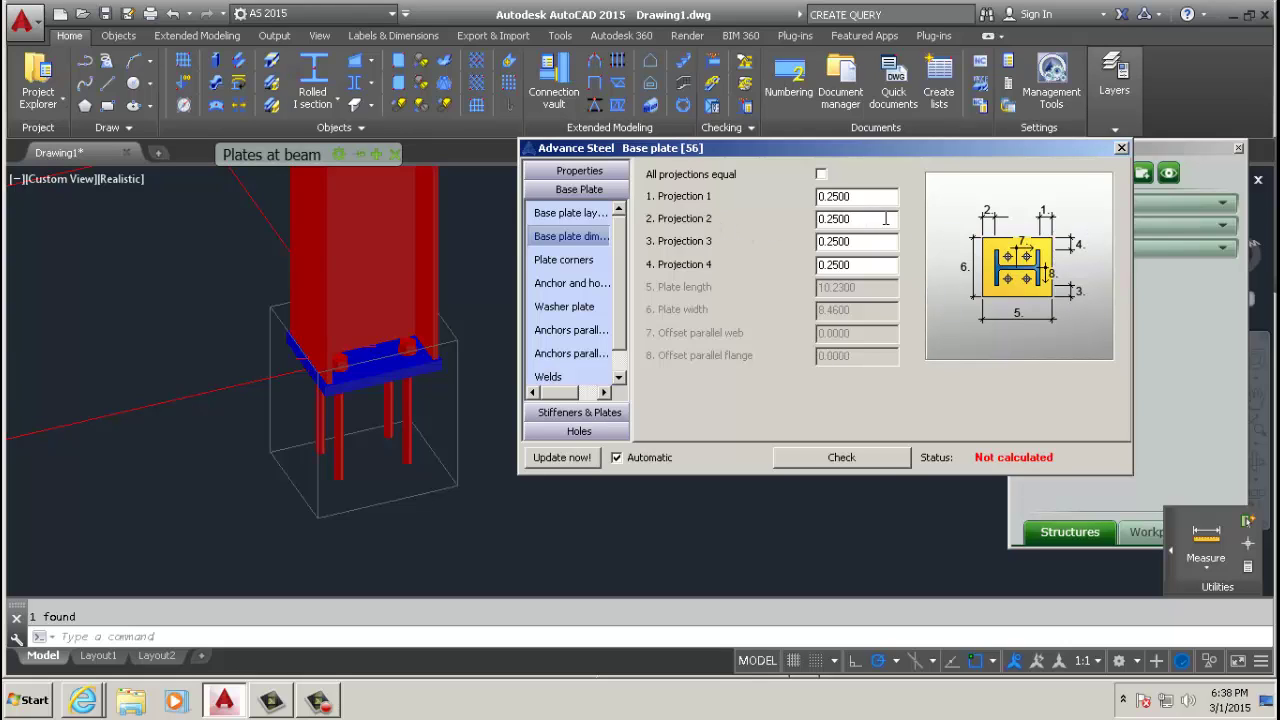
pyautogui.click(821, 174)
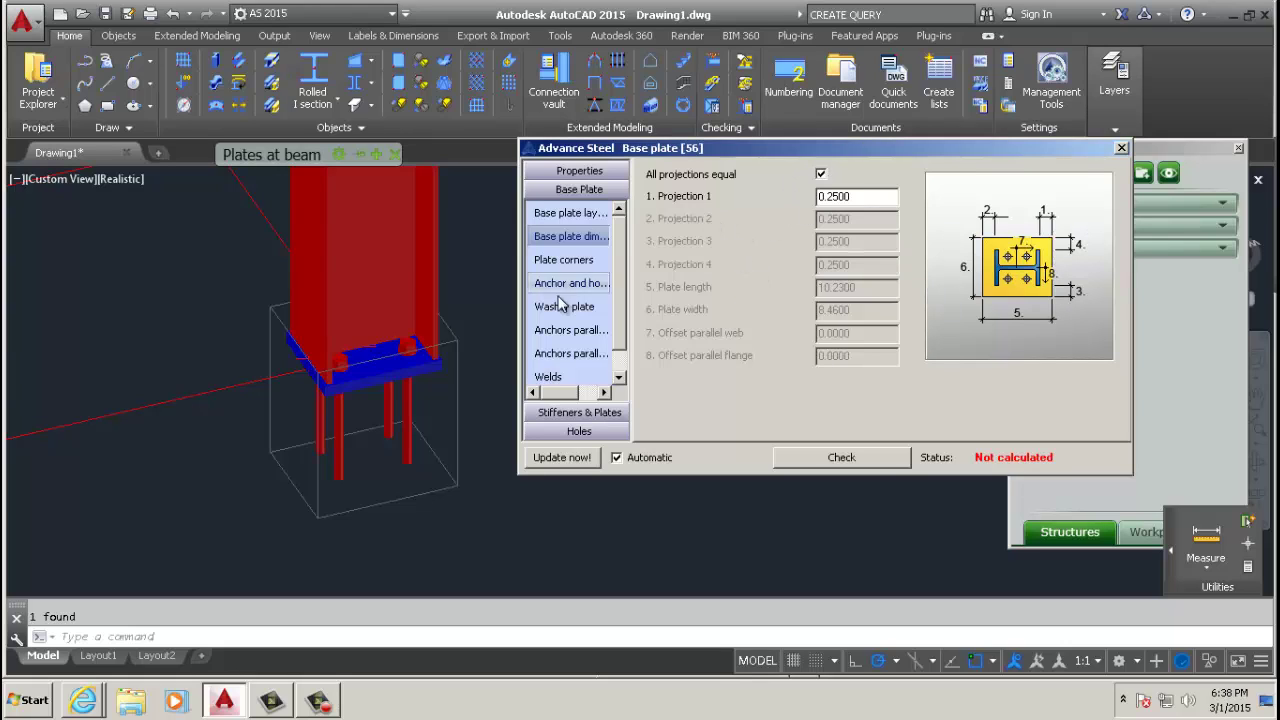
# Review the base plate's corner settings and the shape options available for corner 1.
pyautogui.click(579, 265)
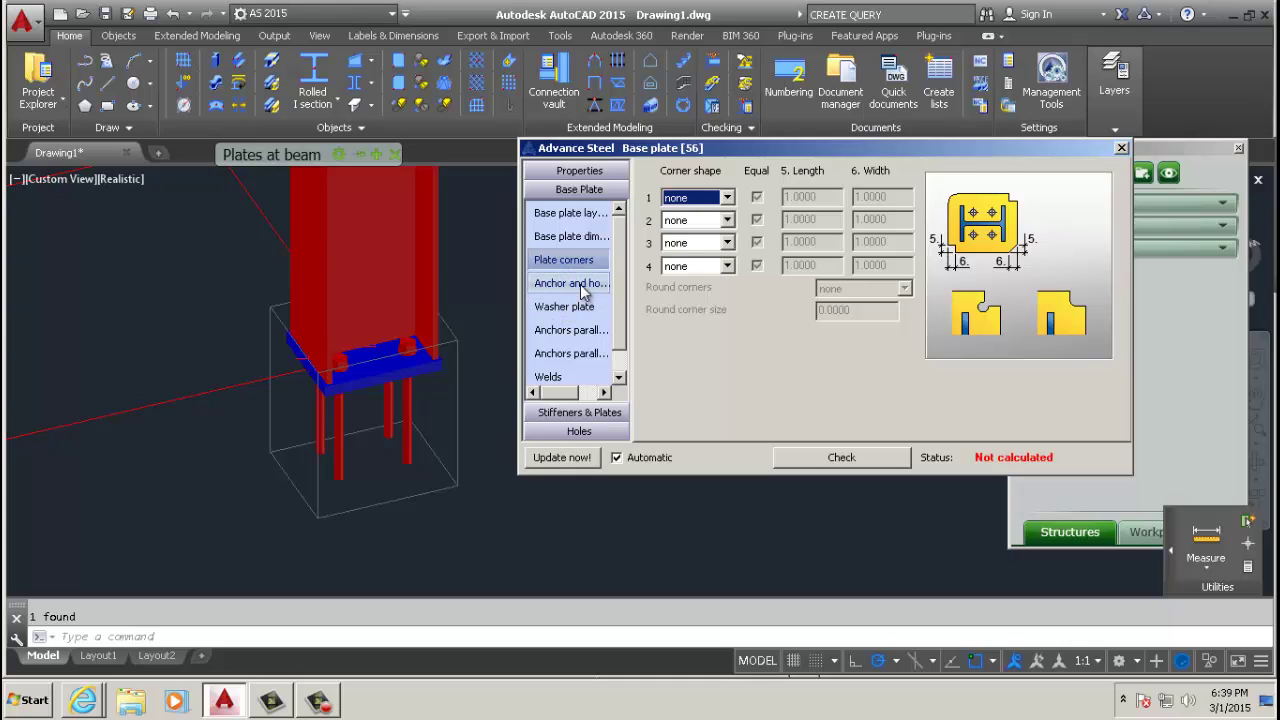
pyautogui.click(583, 287)
pyautogui.click(565, 260)
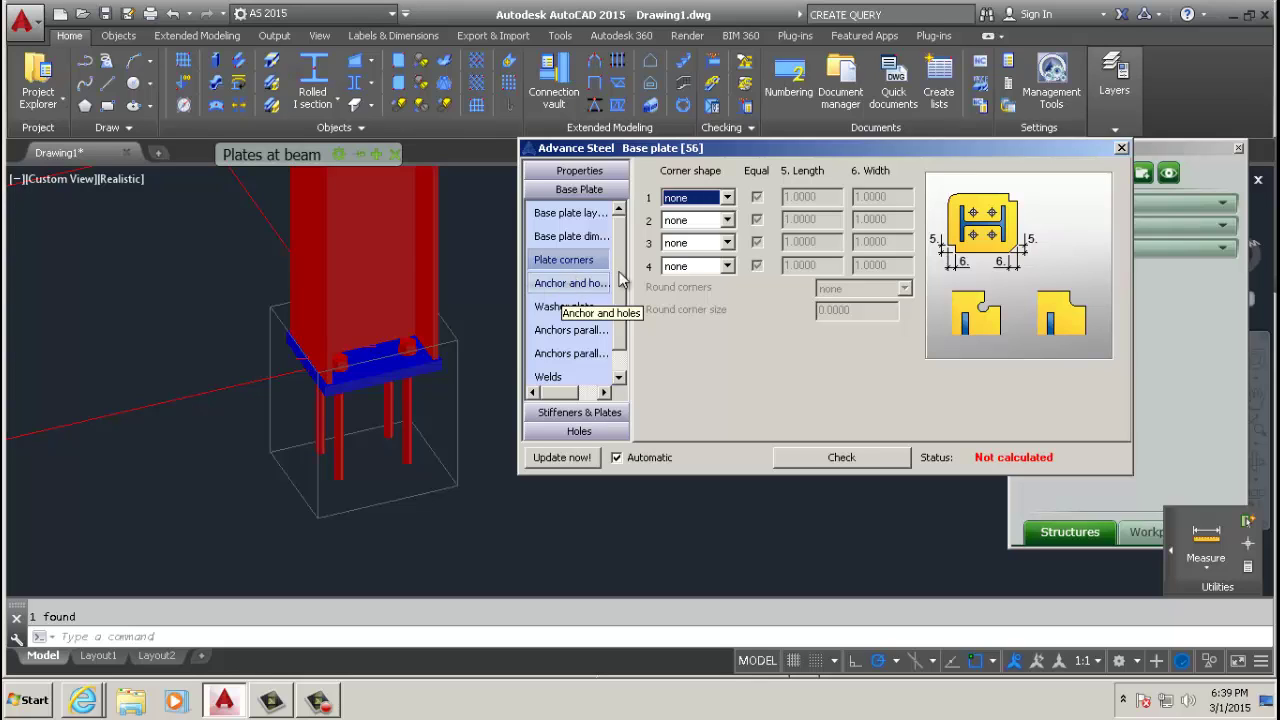
pyautogui.click(725, 199)
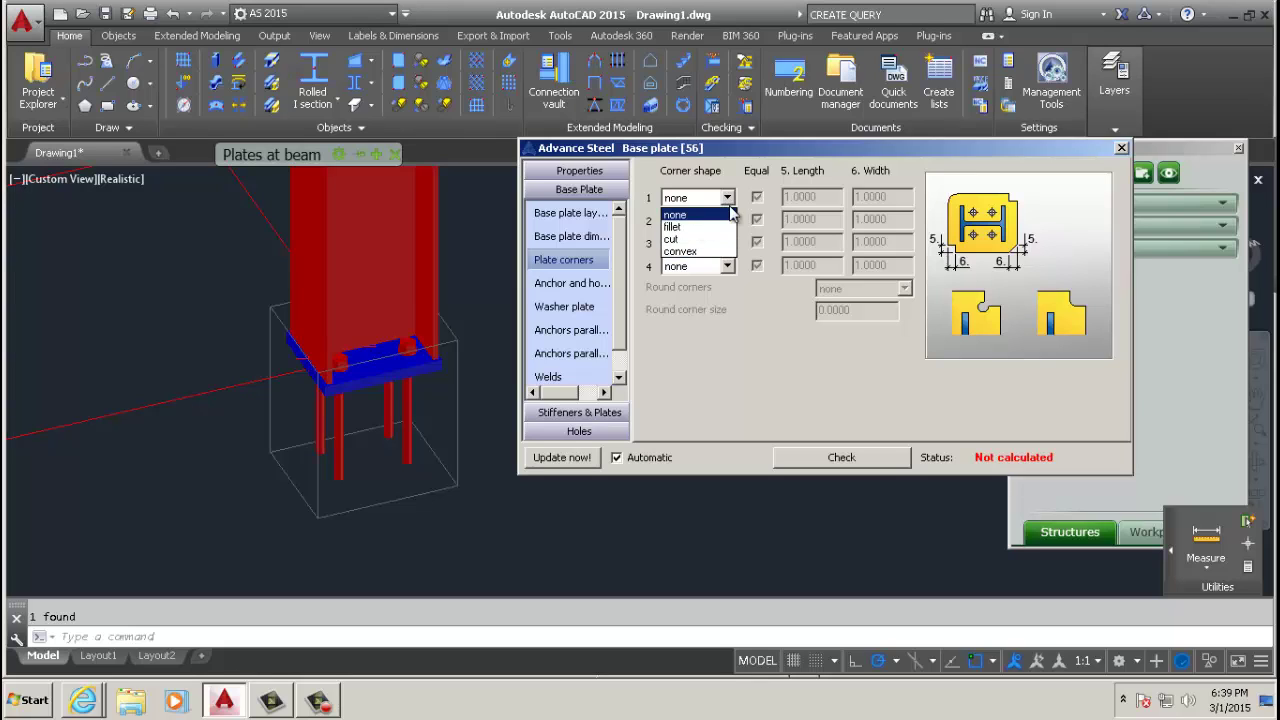
pyautogui.click(727, 198)
pyautogui.click(727, 198)
pyautogui.click(727, 198)
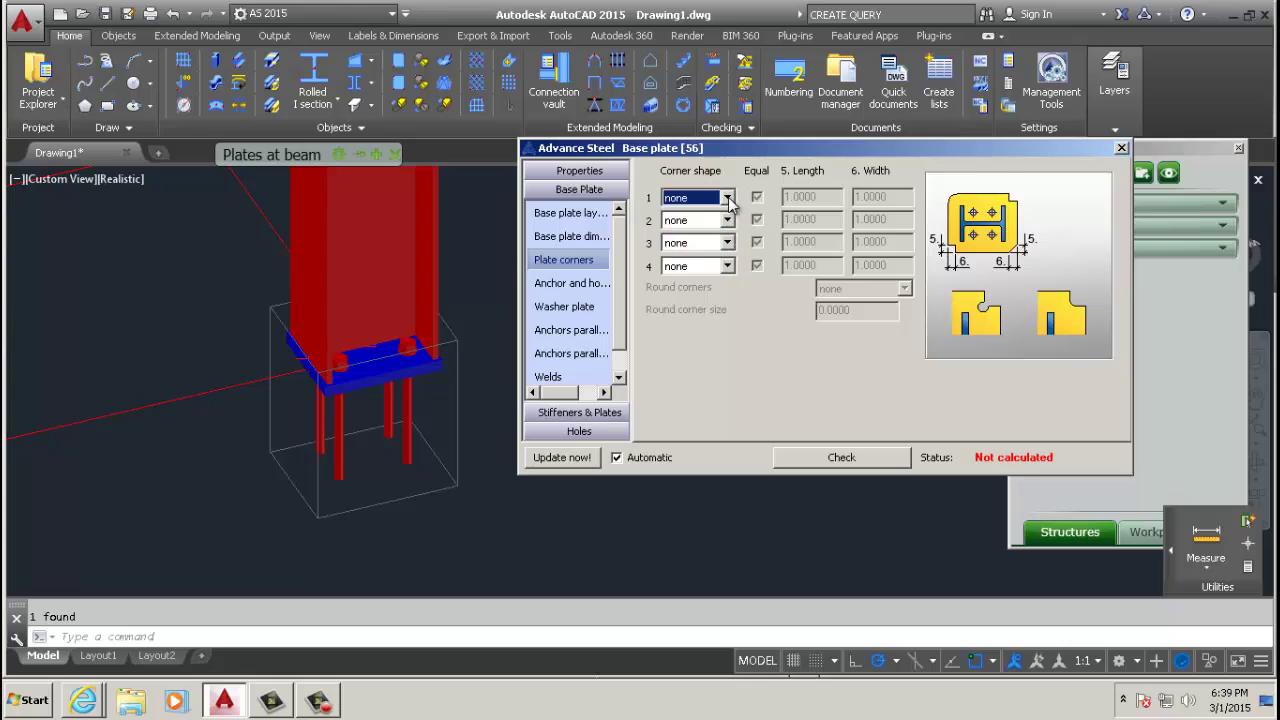
# Examine the base plate's anchor and hole, washer plate, weld and parallel anchor spacing settings.
pyautogui.click(580, 284)
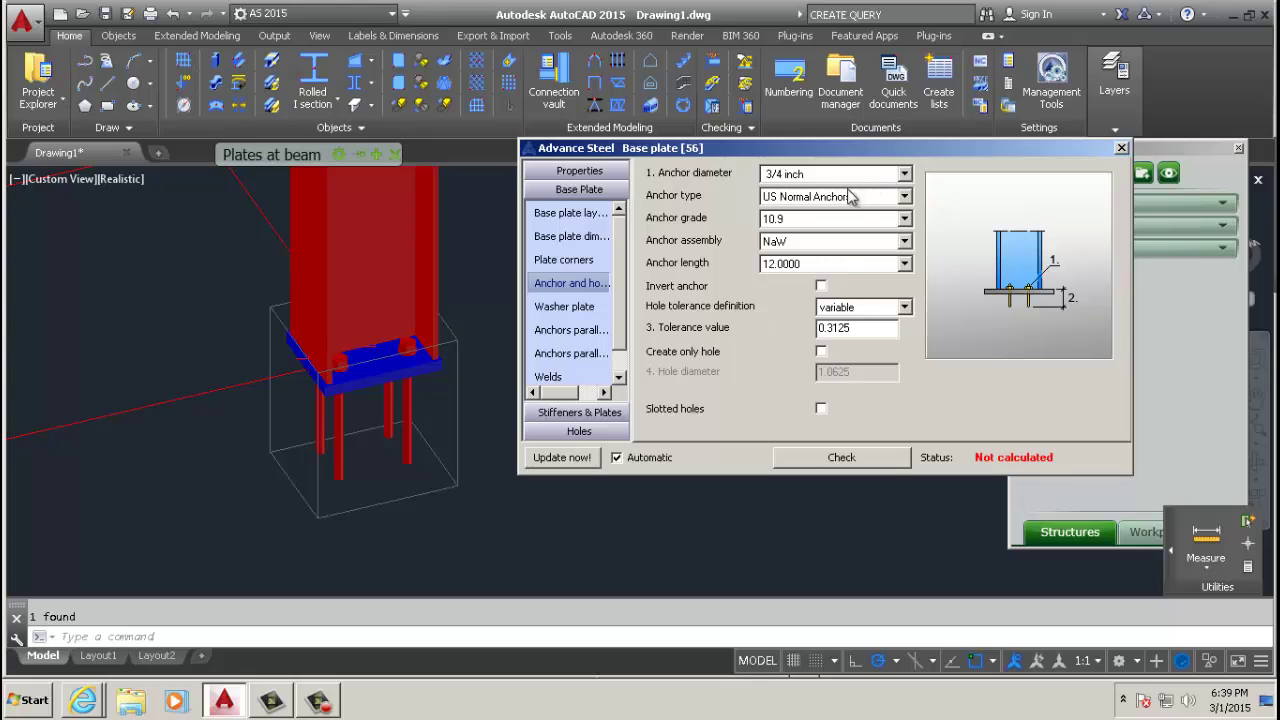
pyautogui.click(580, 307)
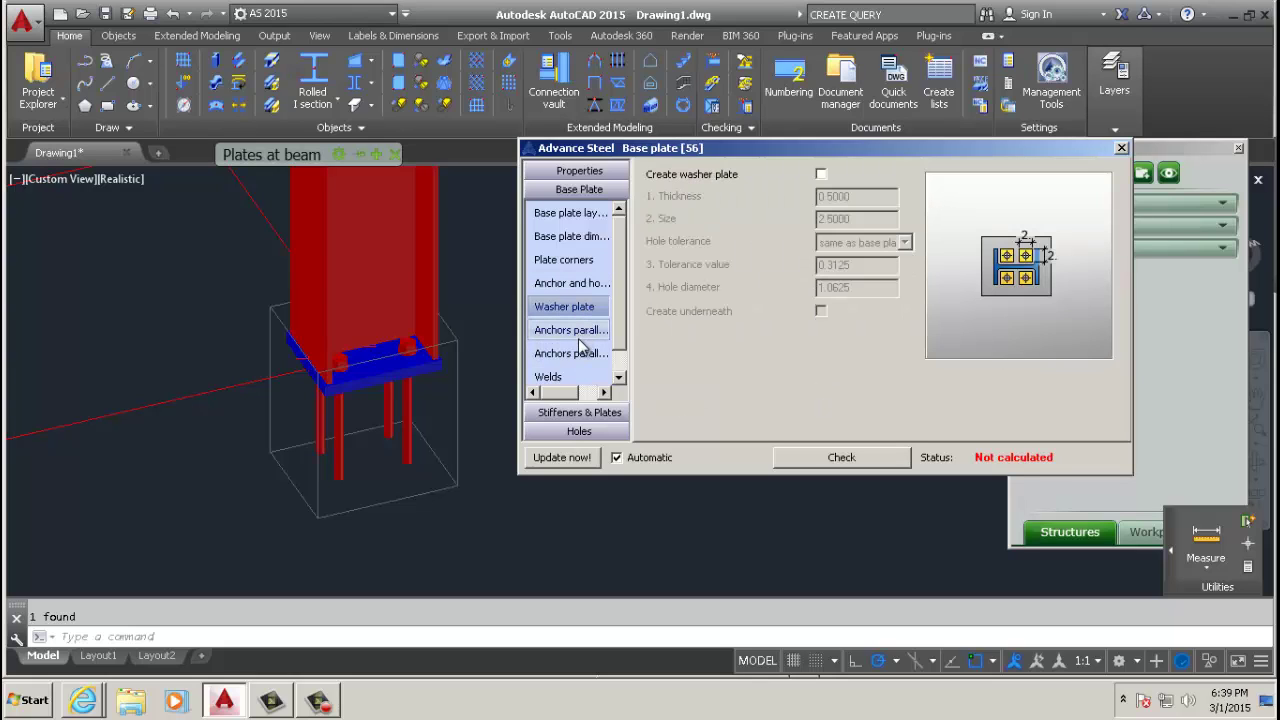
pyautogui.click(580, 350)
pyautogui.click(580, 375)
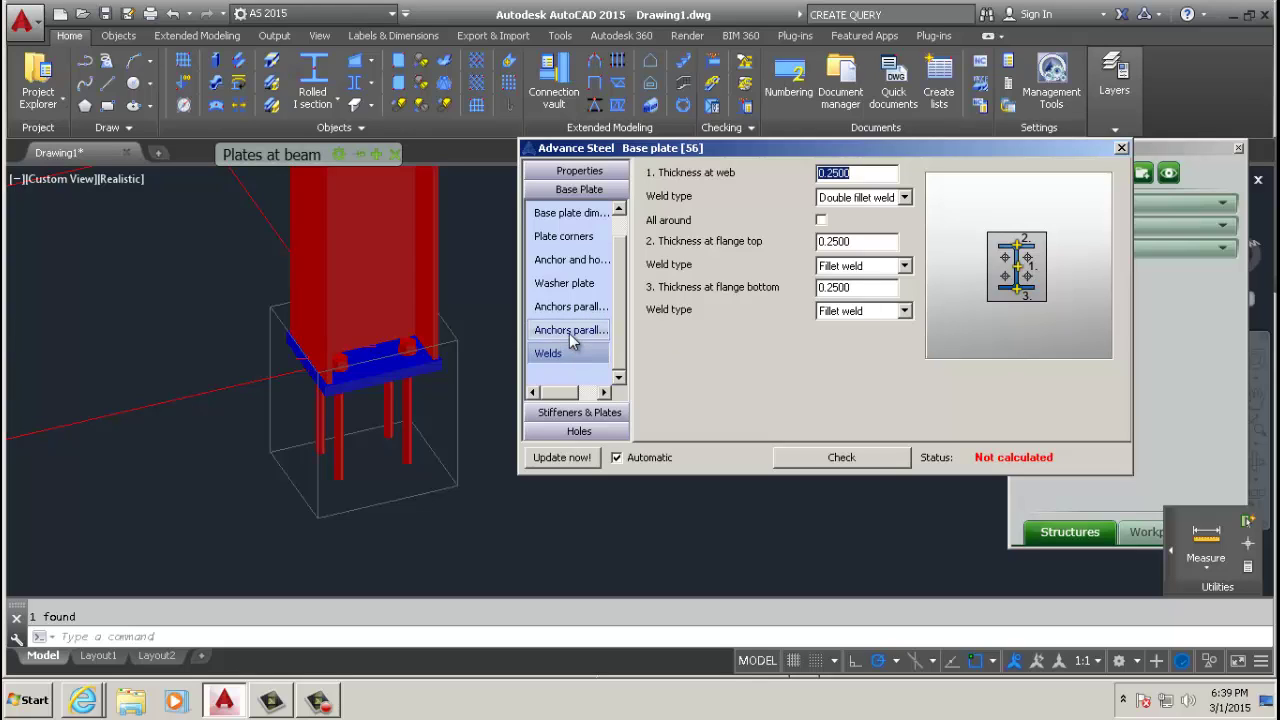
pyautogui.click(572, 335)
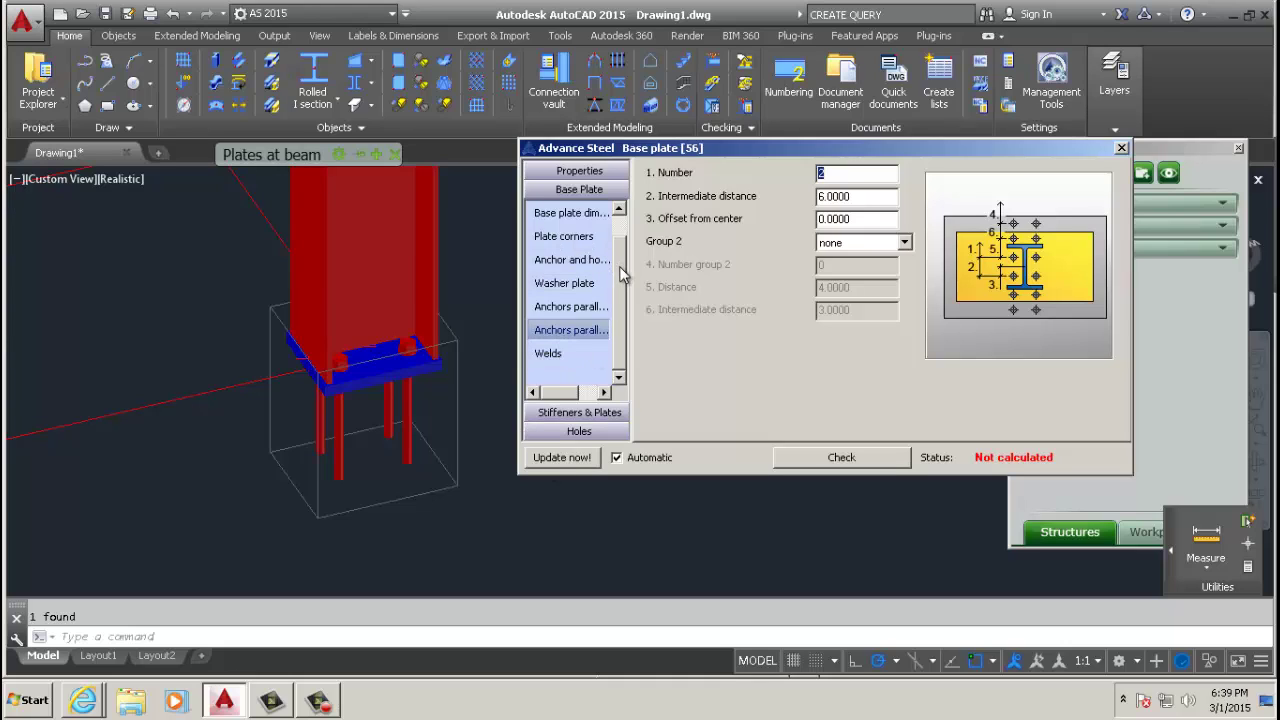
# Save the current base plate values as a new entry in the joint's library.
pyautogui.click(579, 171)
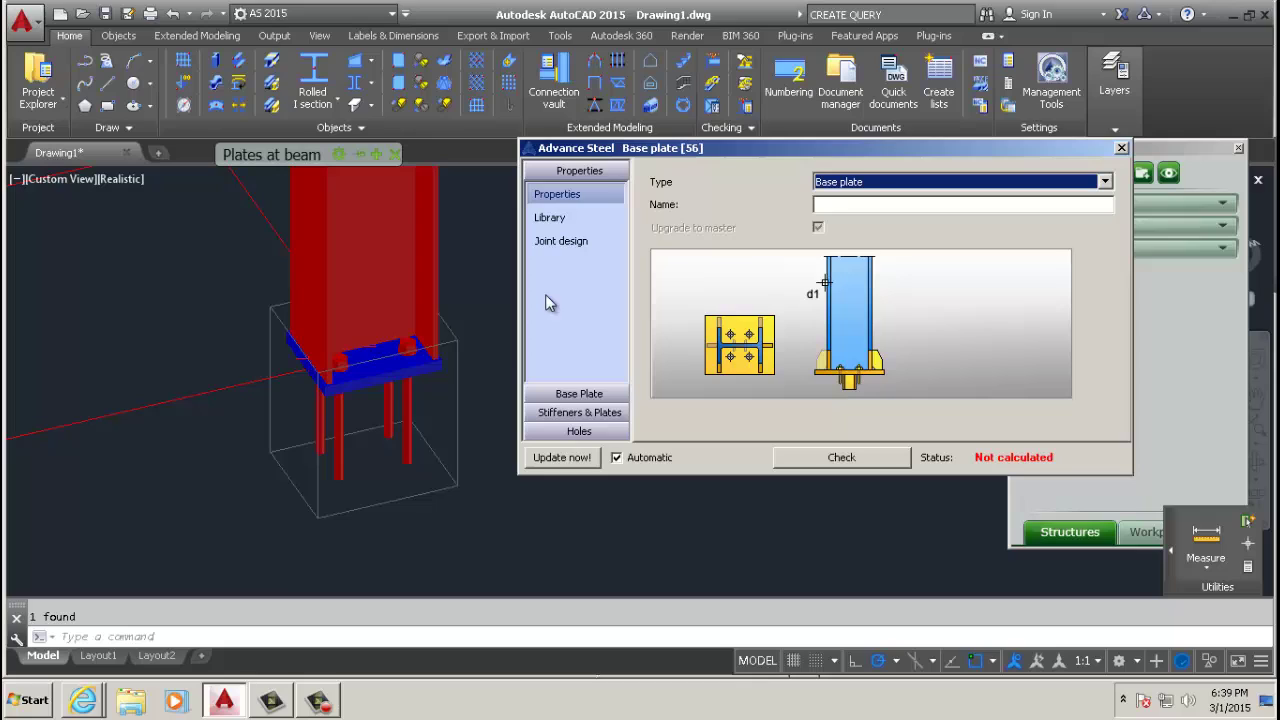
pyautogui.click(584, 217)
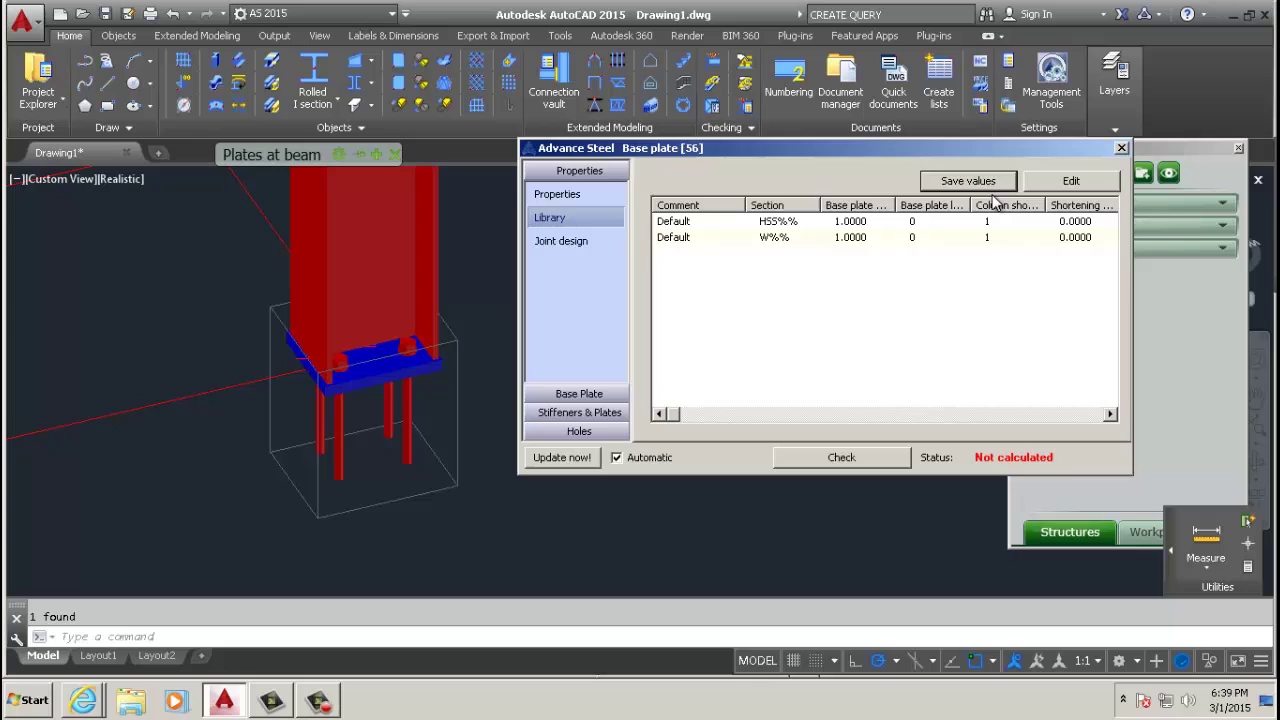
pyautogui.click(980, 180)
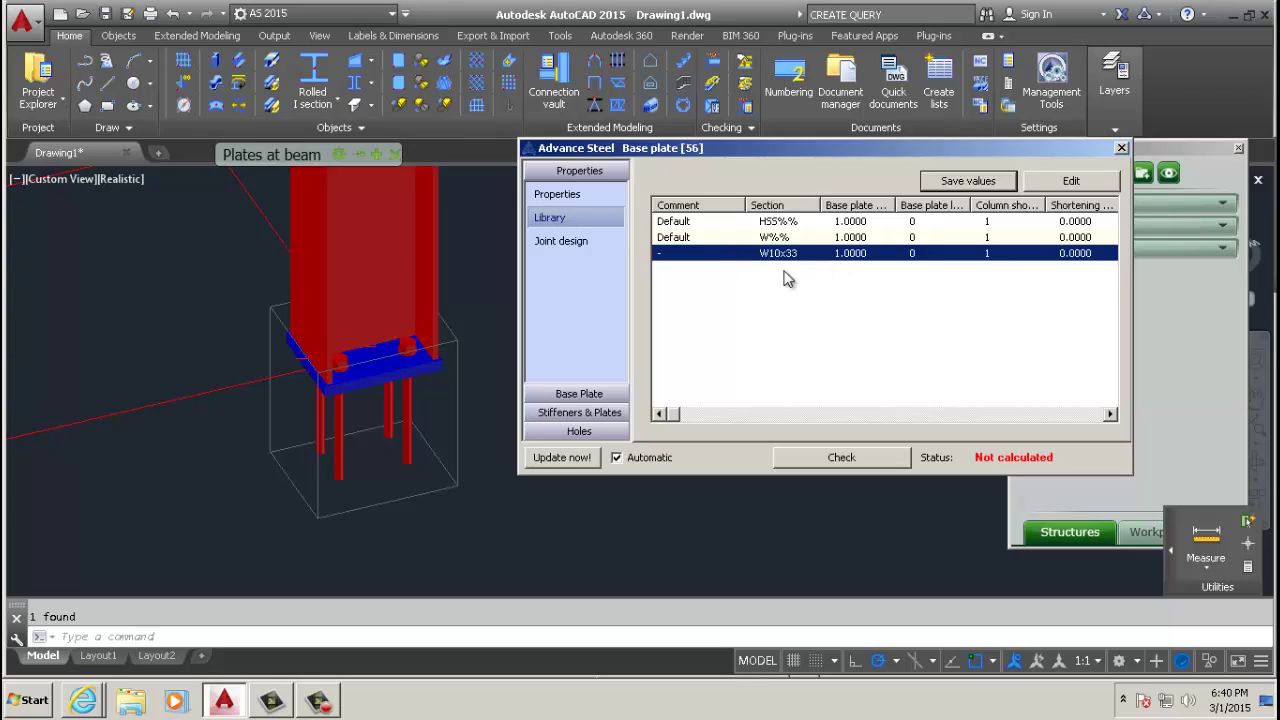
# Set the comment of the W10x33 library entry to OUR BP and close the base plate settings.
pyautogui.click(1075, 182)
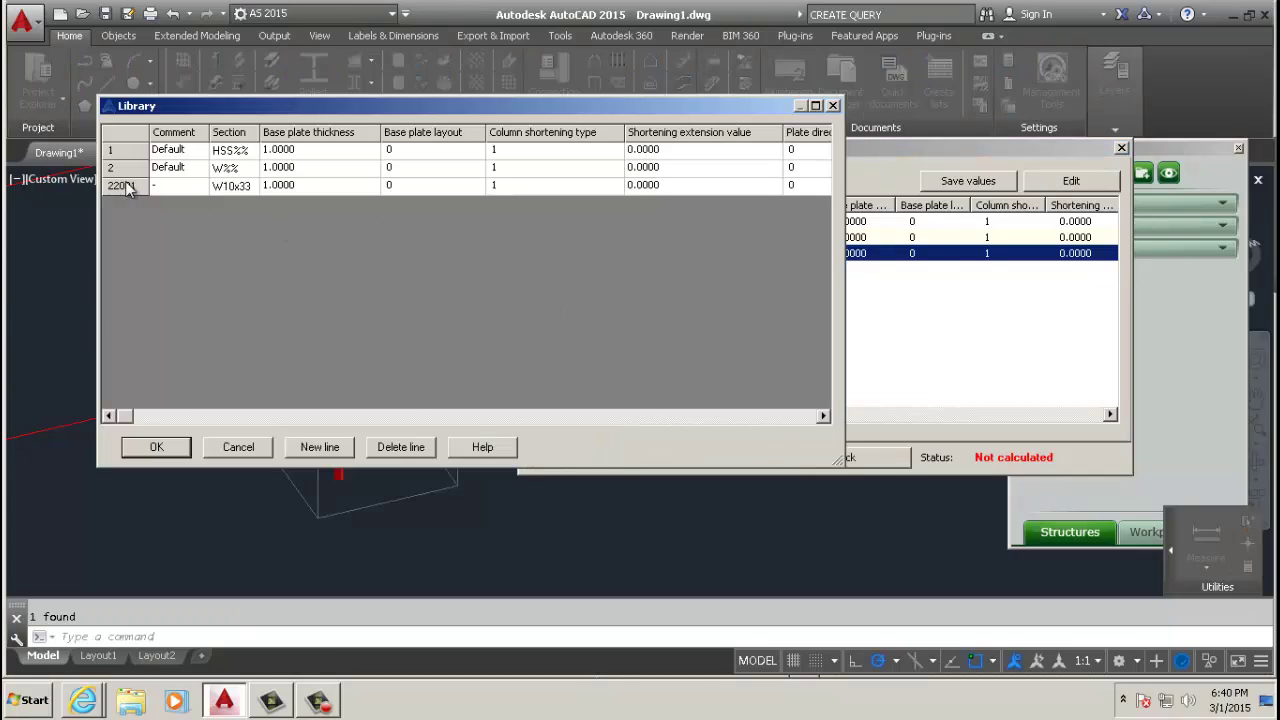
pyautogui.click(183, 186)
pyautogui.click(183, 186)
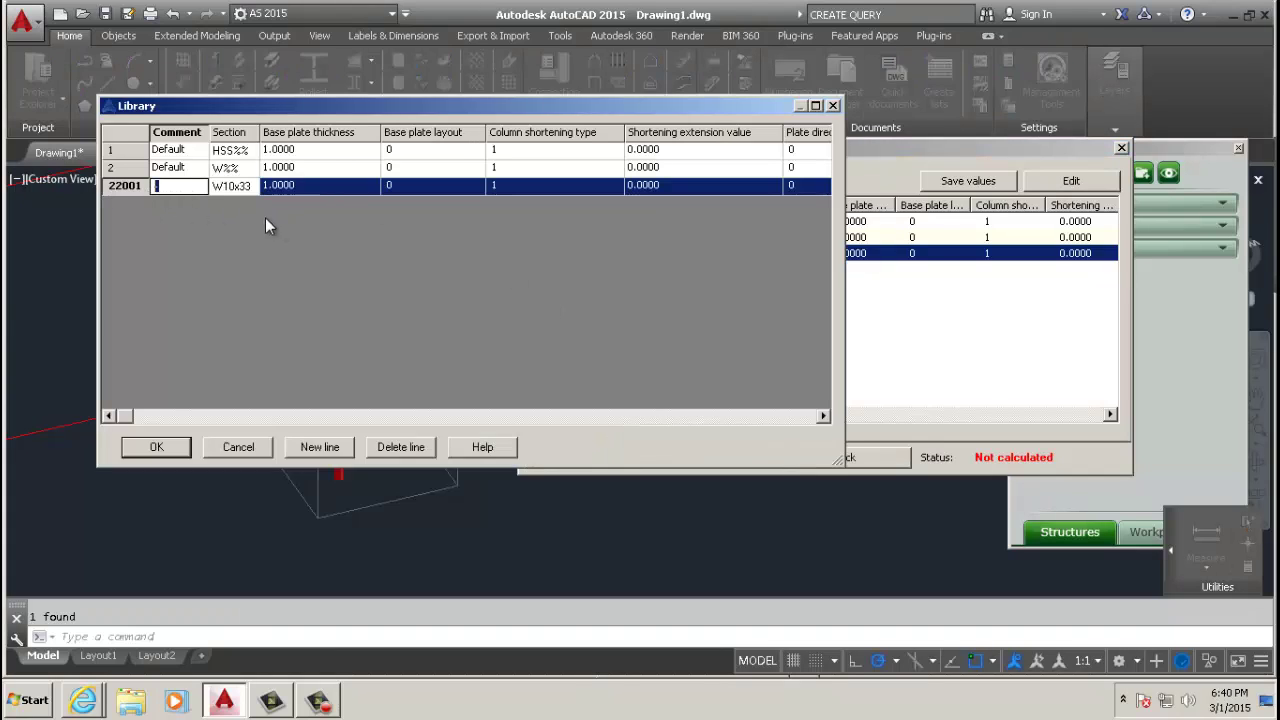
pyautogui.write('OUR BP')
pyautogui.click(134, 447)
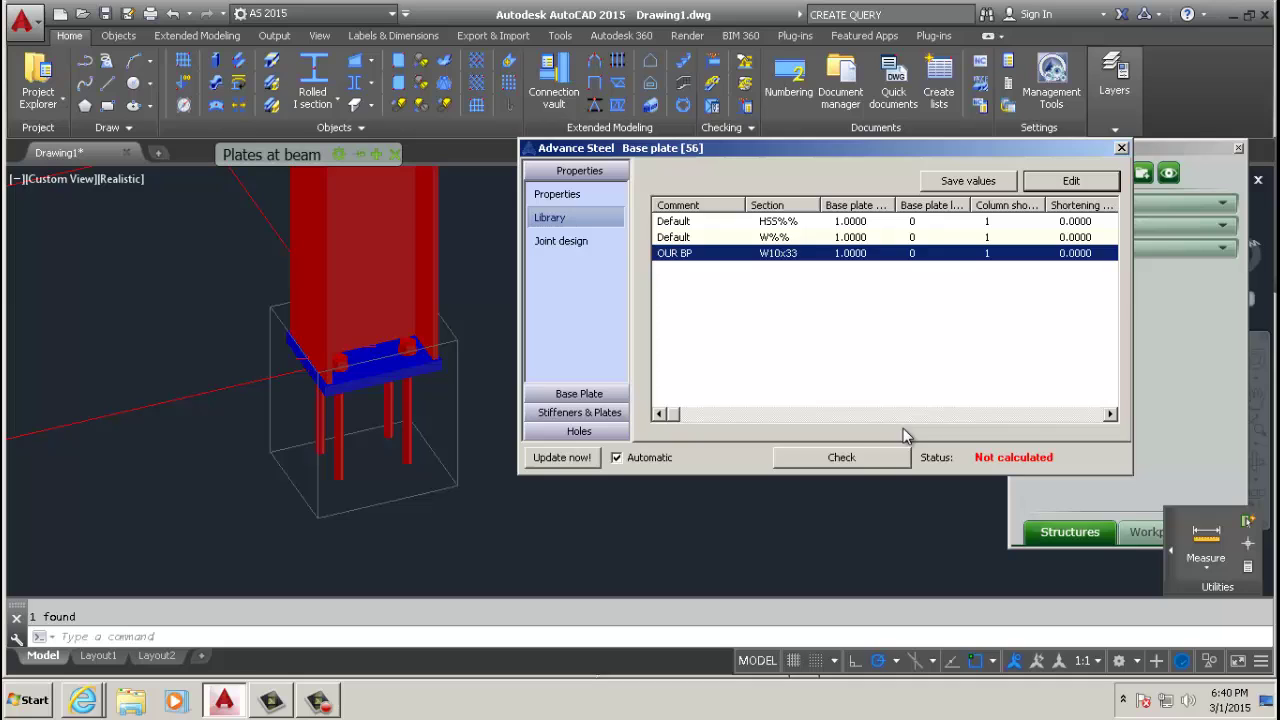
pyautogui.click(1115, 75)
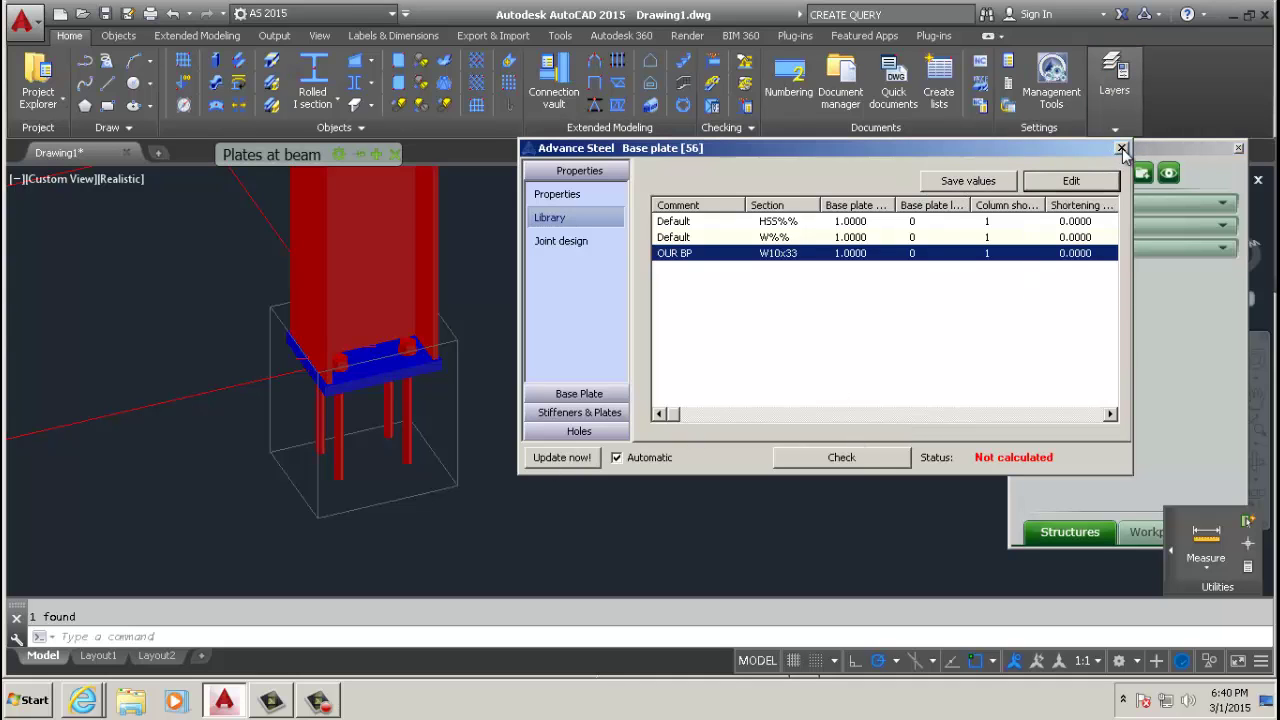
pyautogui.click(1122, 148)
pyautogui.scroll(-4, 617, 360)
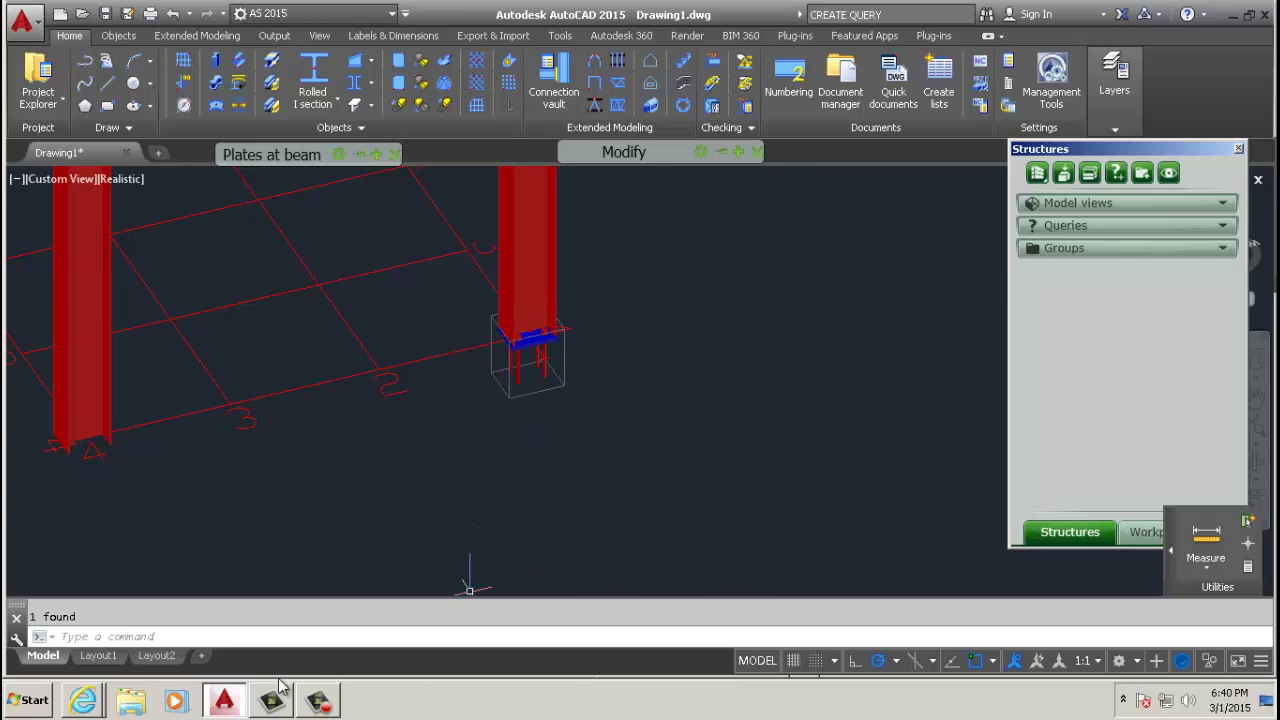
pyautogui.moveTo(320, 705)
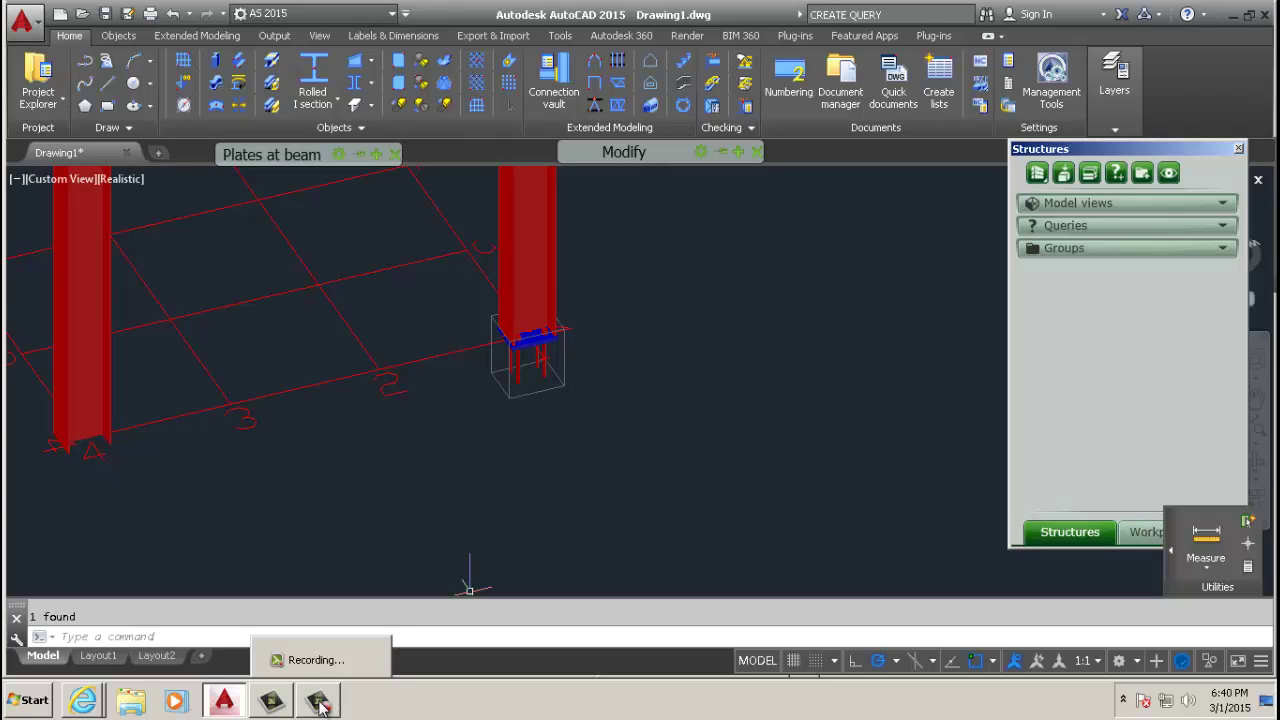
pyautogui.click(320, 705)
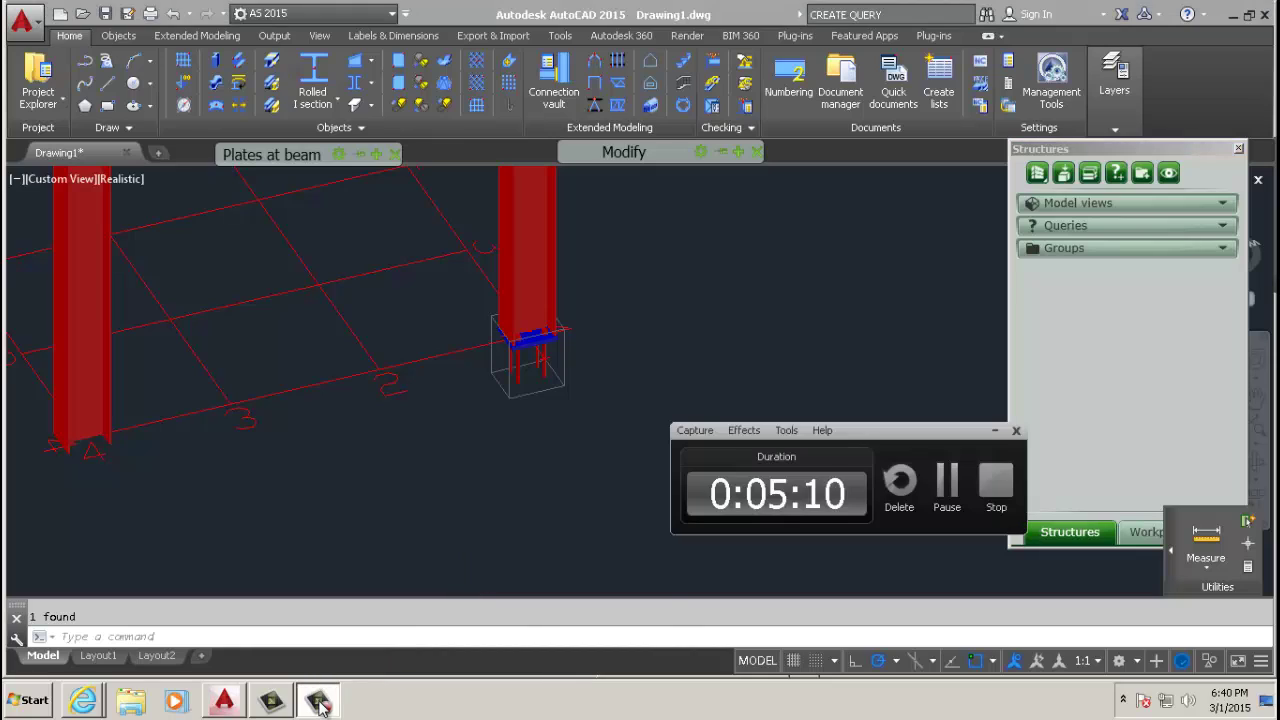